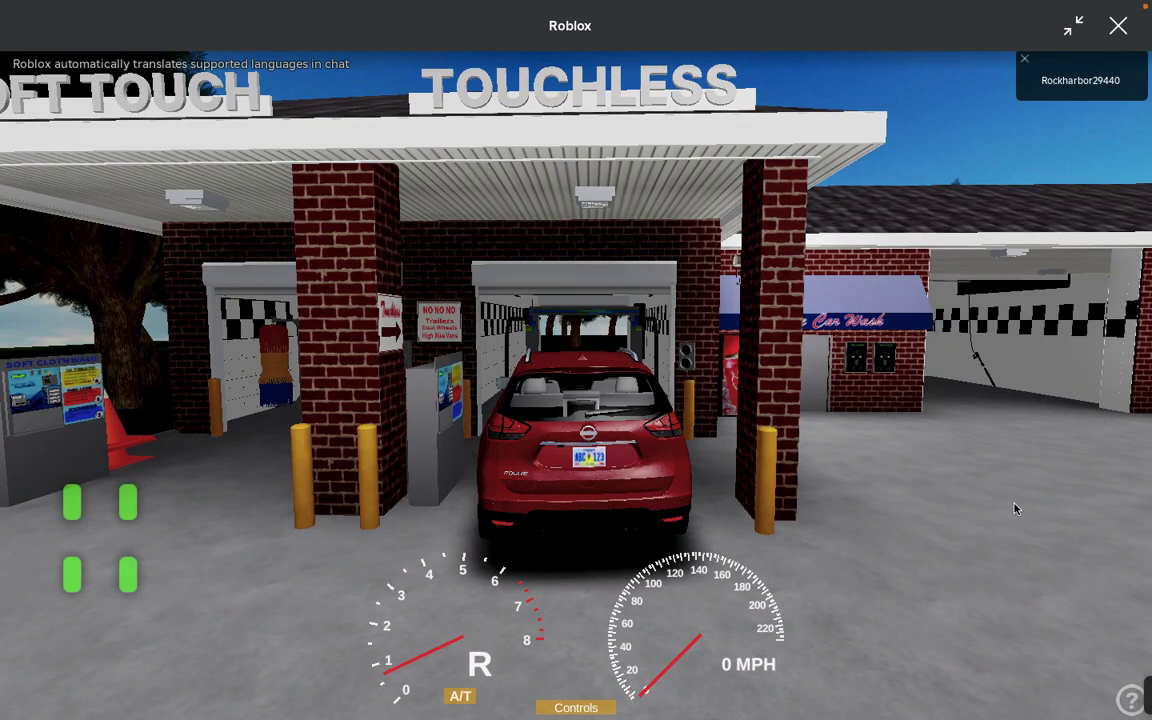
# Walk the avatar into the Touchless bay and look back beneath the wash gantry
pyautogui.press('Left')
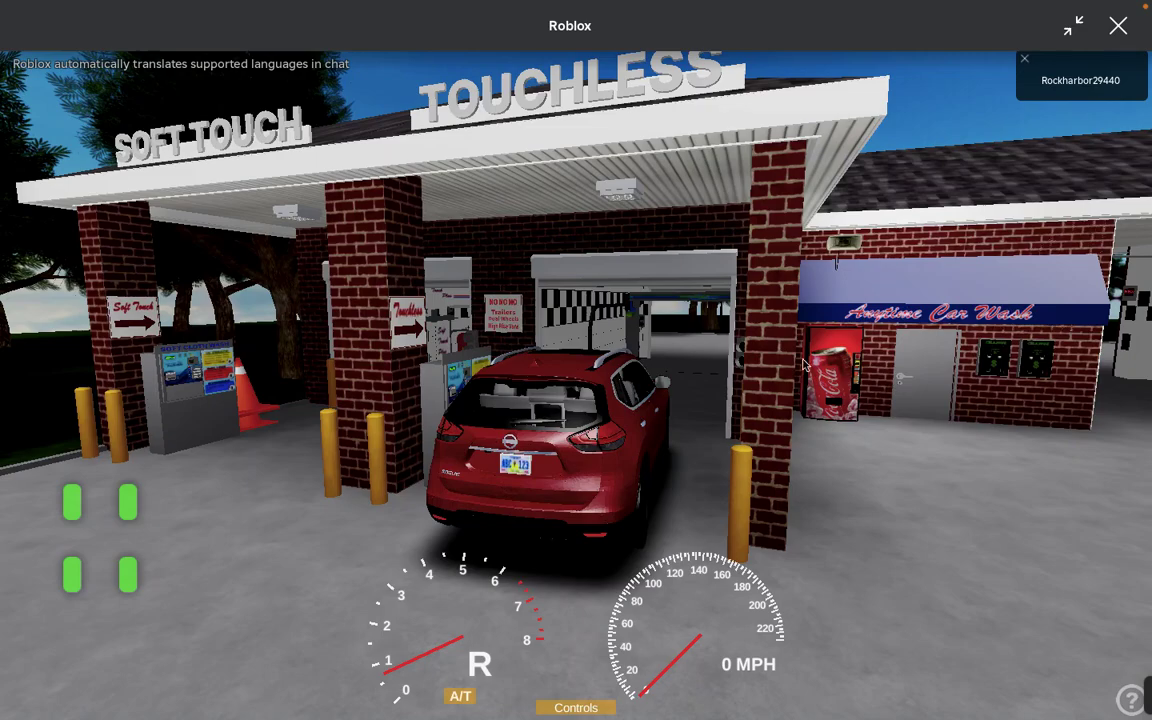
pyautogui.scroll(3, 803, 365)
pyautogui.scroll(3, 803, 365)
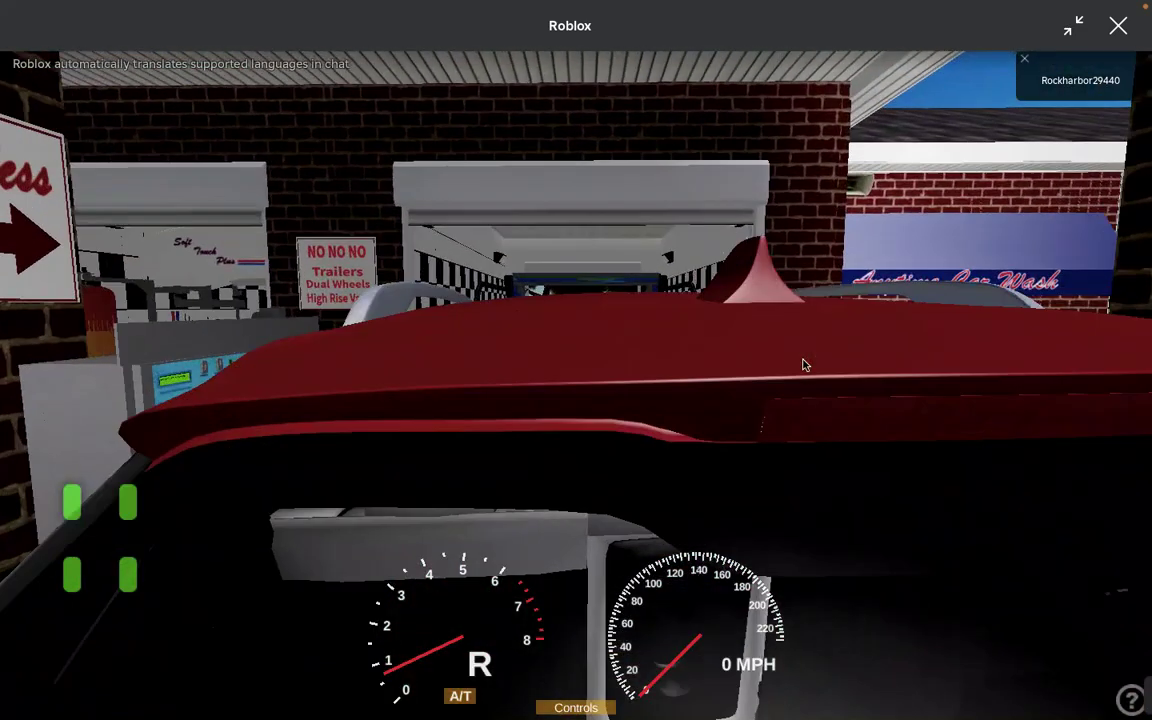
pyautogui.scroll(-2, 803, 365)
pyautogui.scroll(-3, 803, 365)
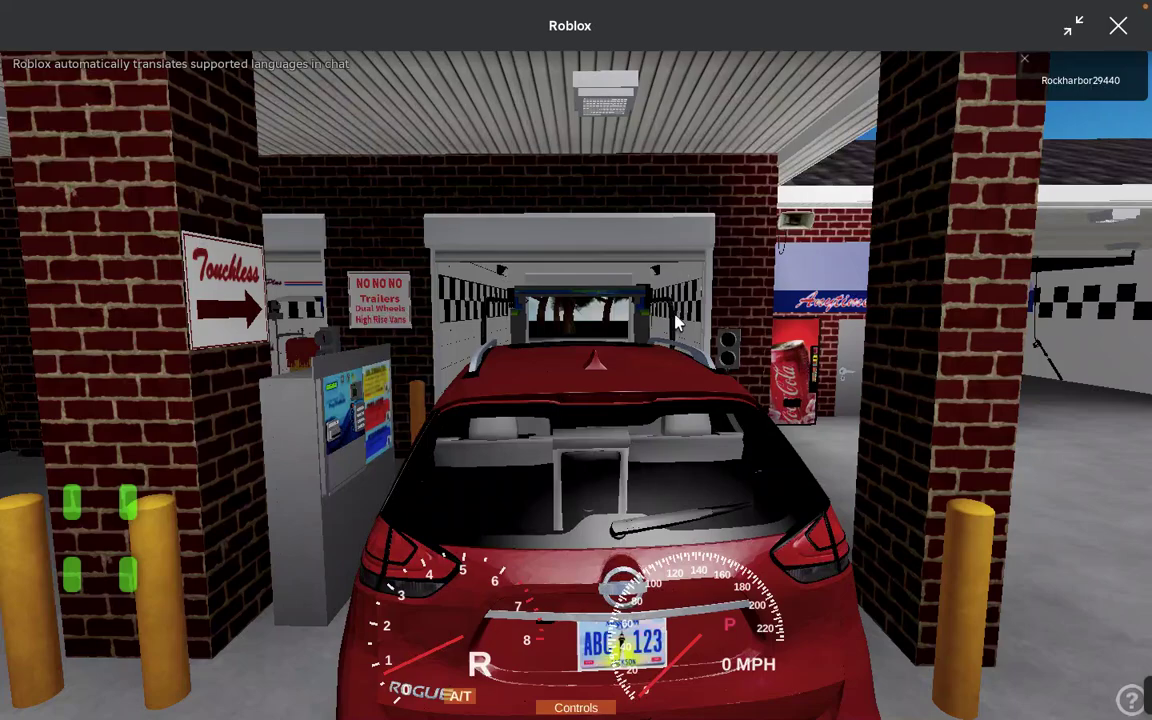
pyautogui.scroll(3, 676, 322)
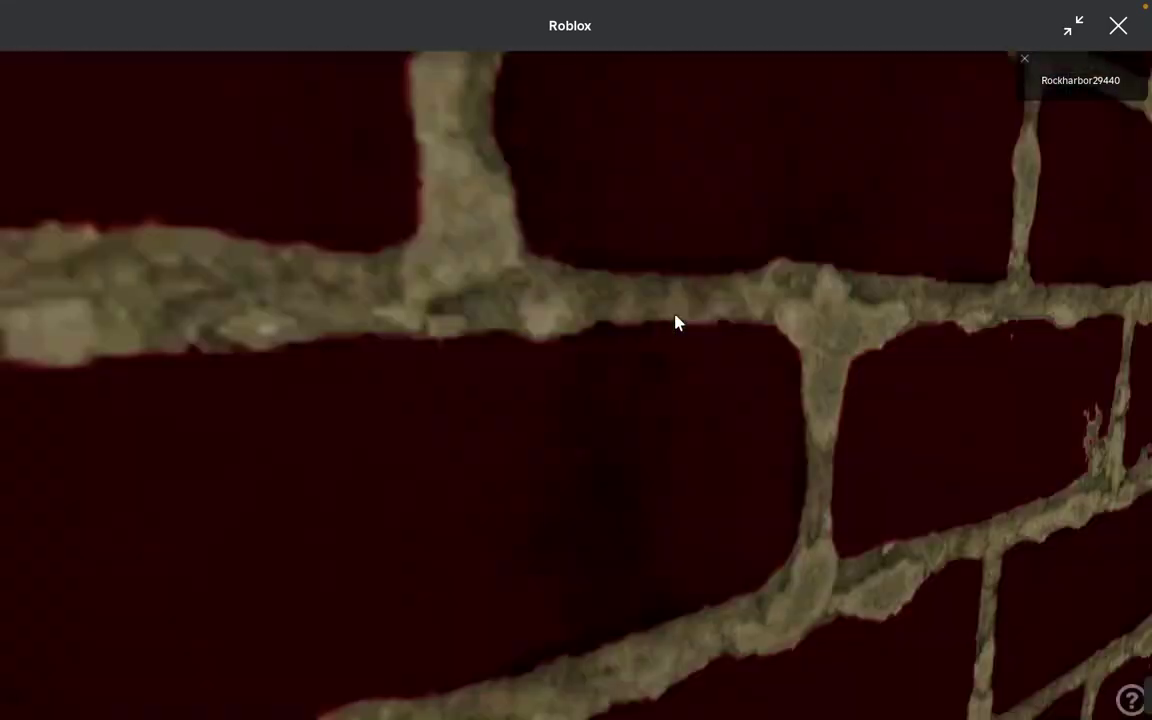
pyautogui.scroll(-3, 676, 322)
pyautogui.press('w')
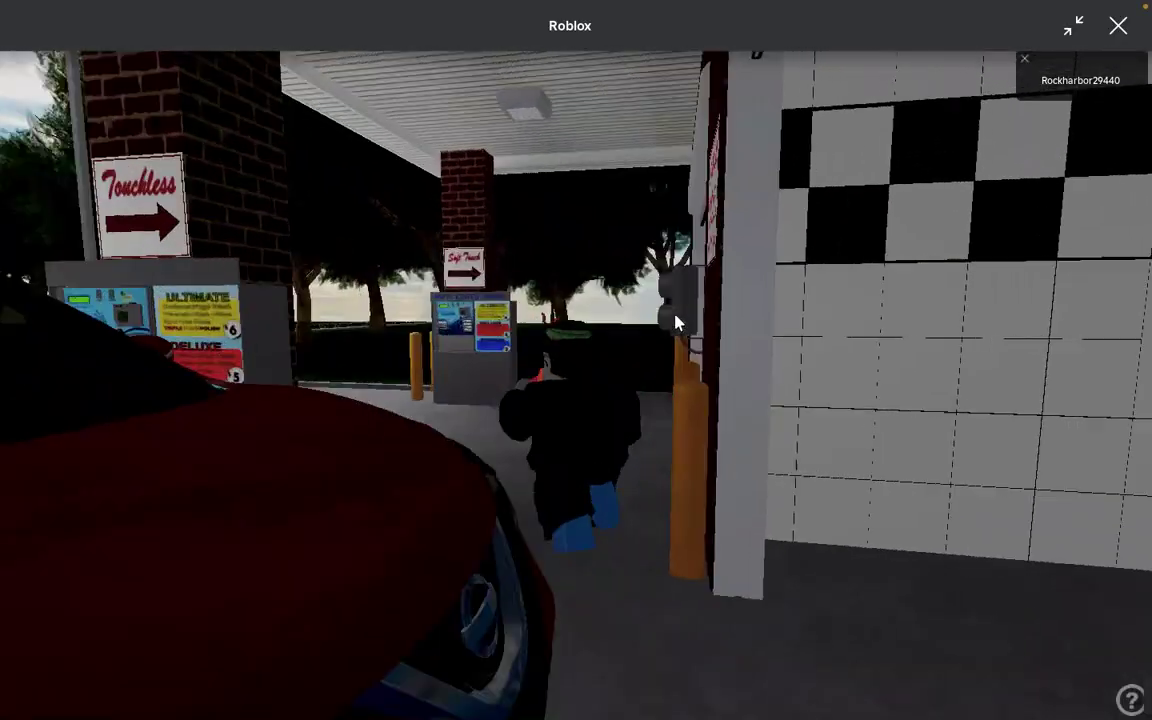
pyautogui.press('s')
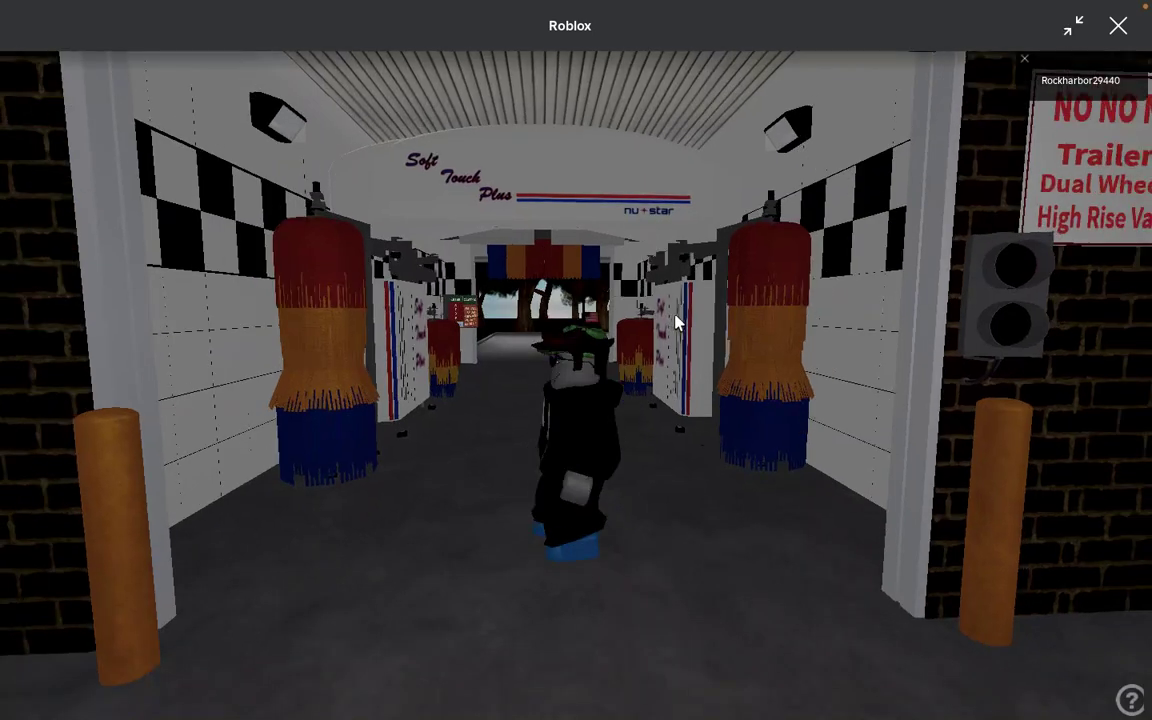
pyautogui.press('w')
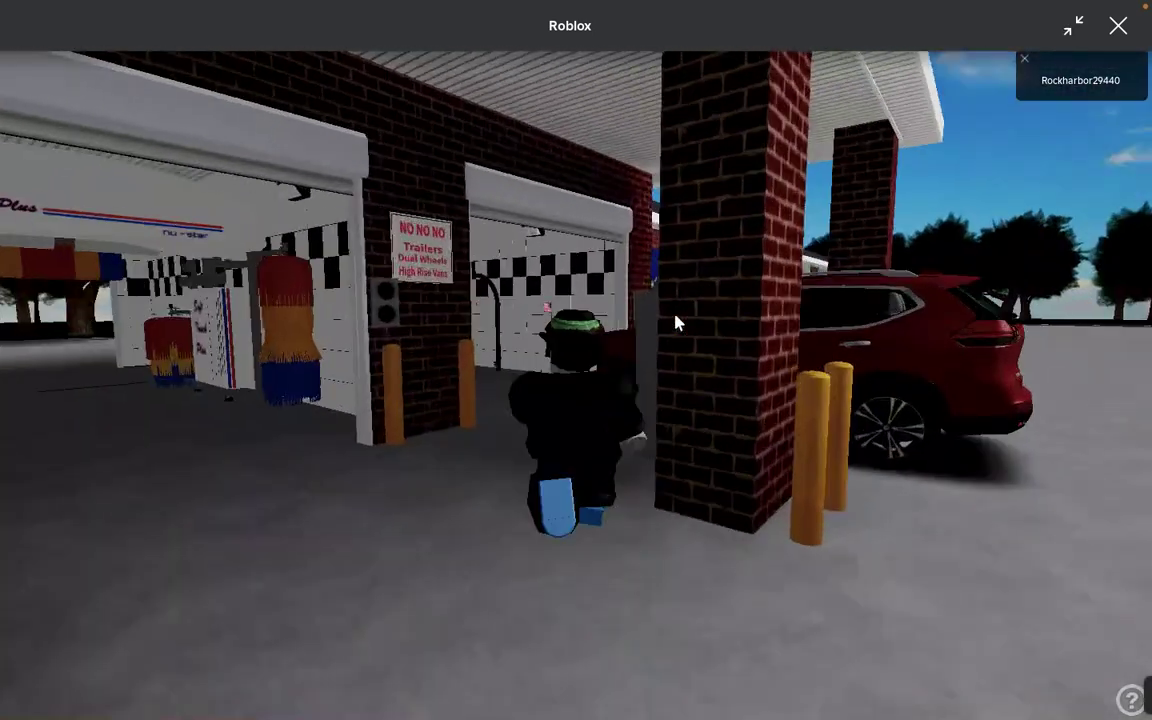
pyautogui.press('w')
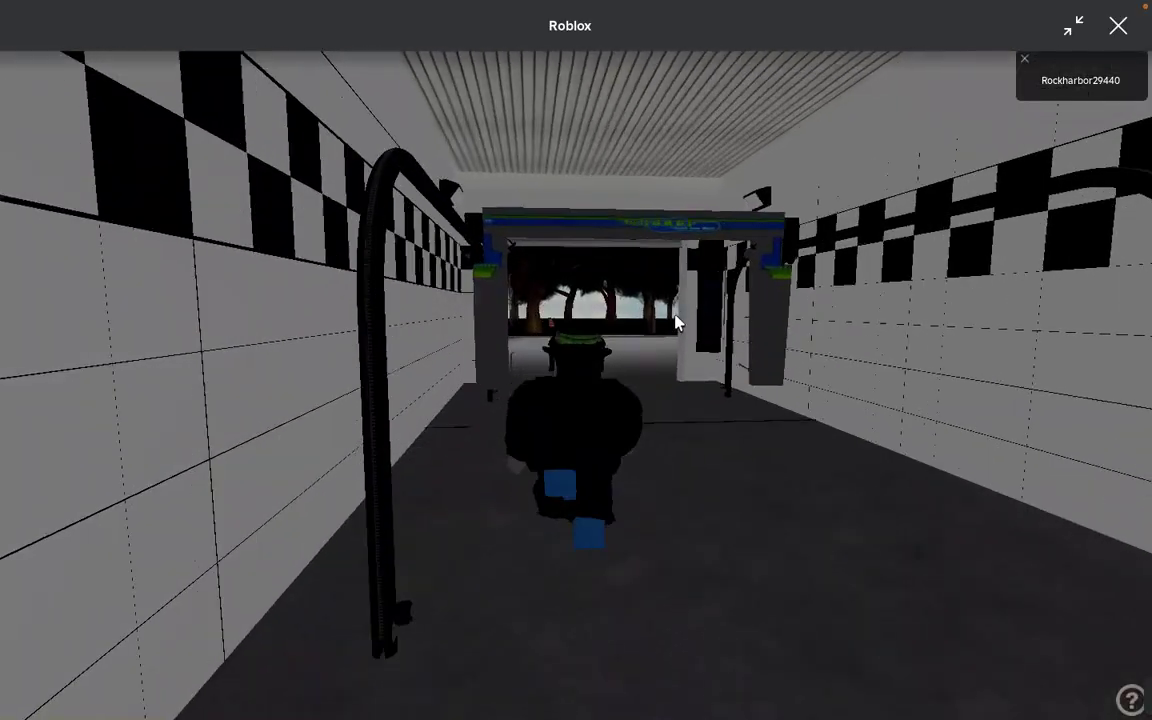
pyautogui.press('s')
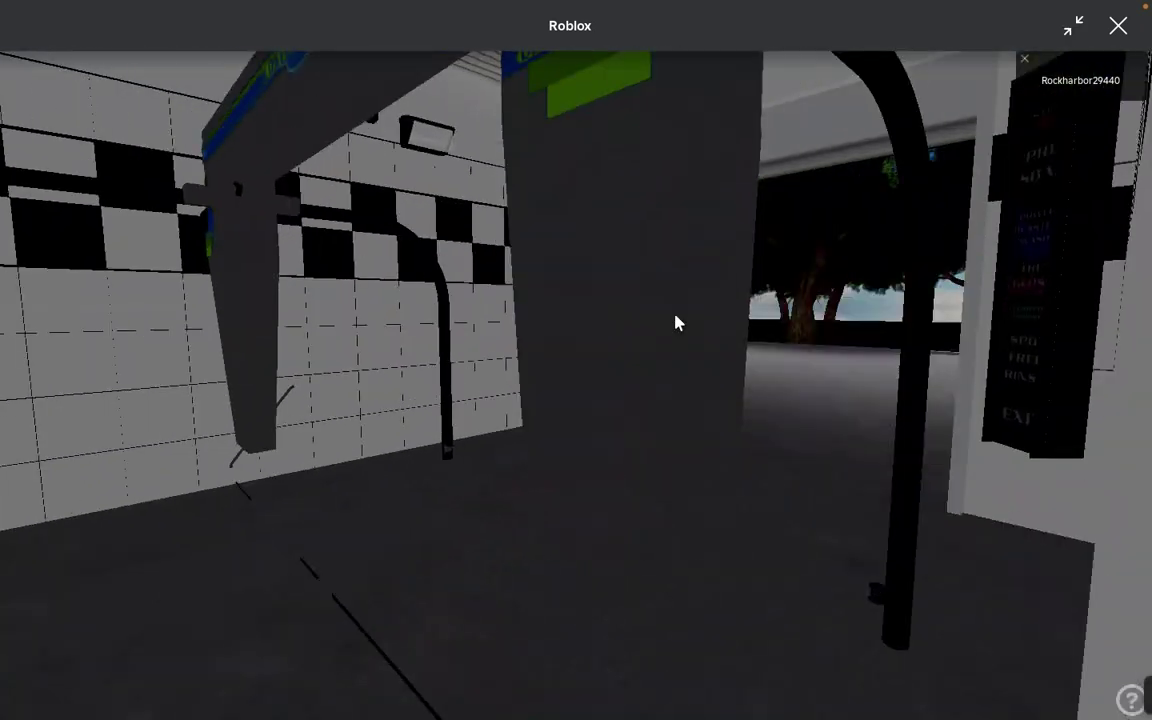
pyautogui.press('s')
# Walk under the DS 5000 gantry, out onto the lot, and back past the pillar
pyautogui.press('w')
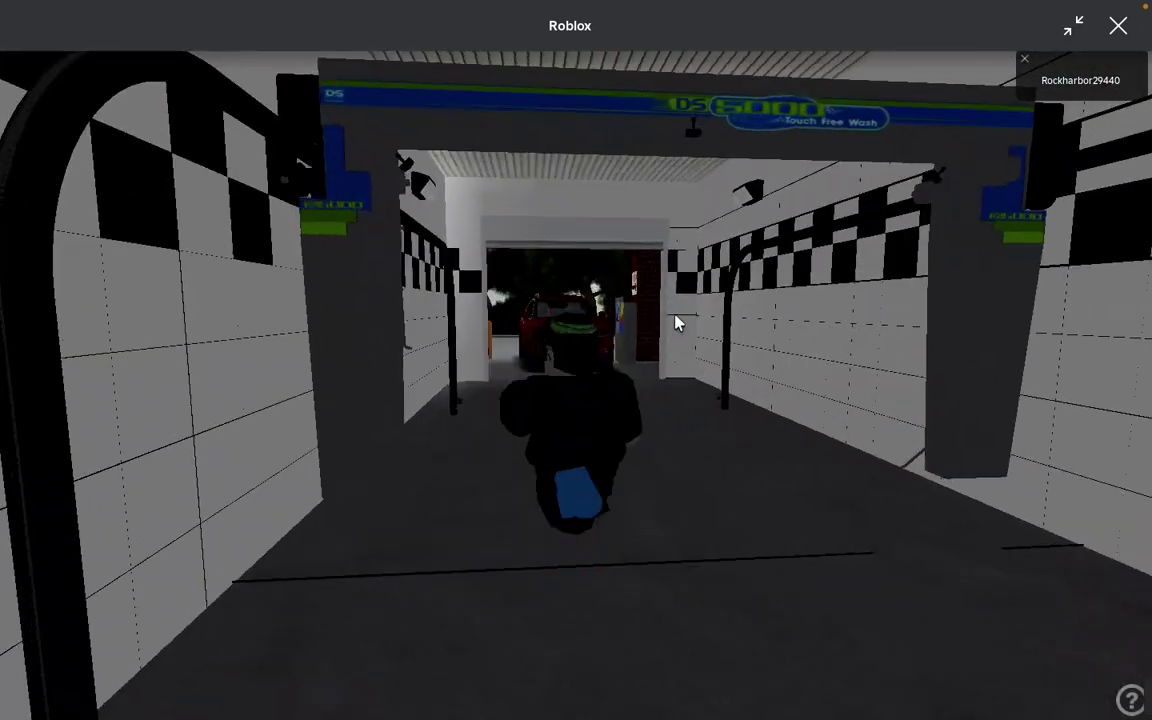
pyautogui.press('w')
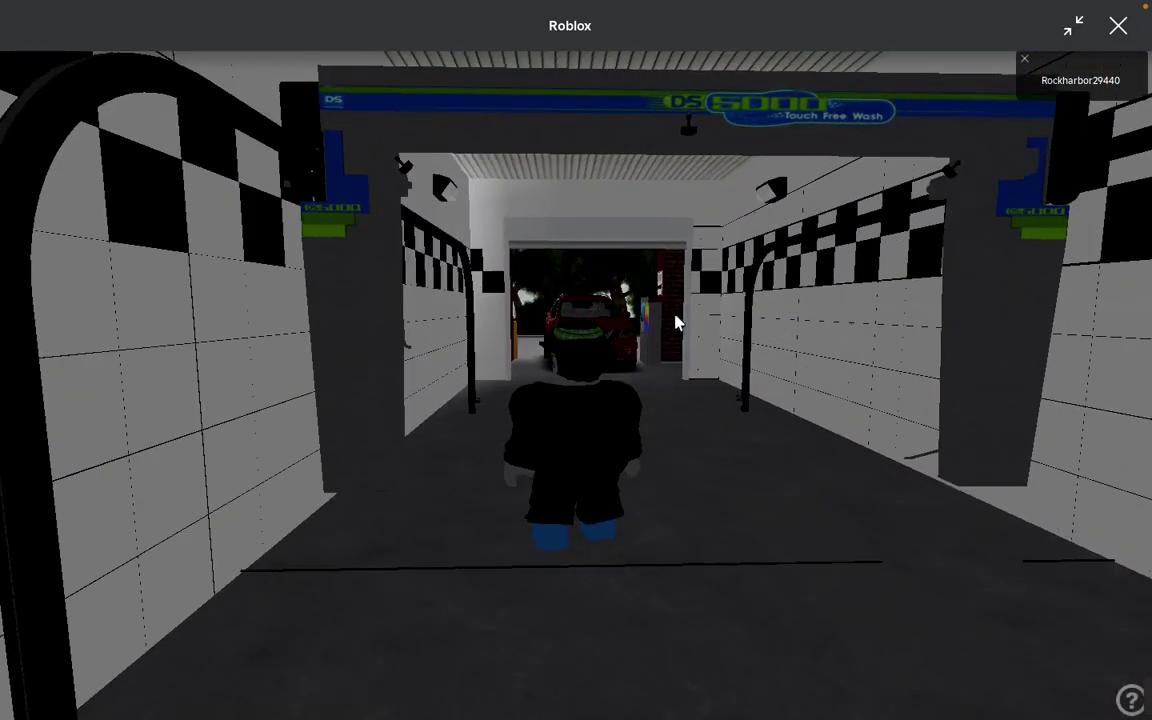
pyautogui.press('s')
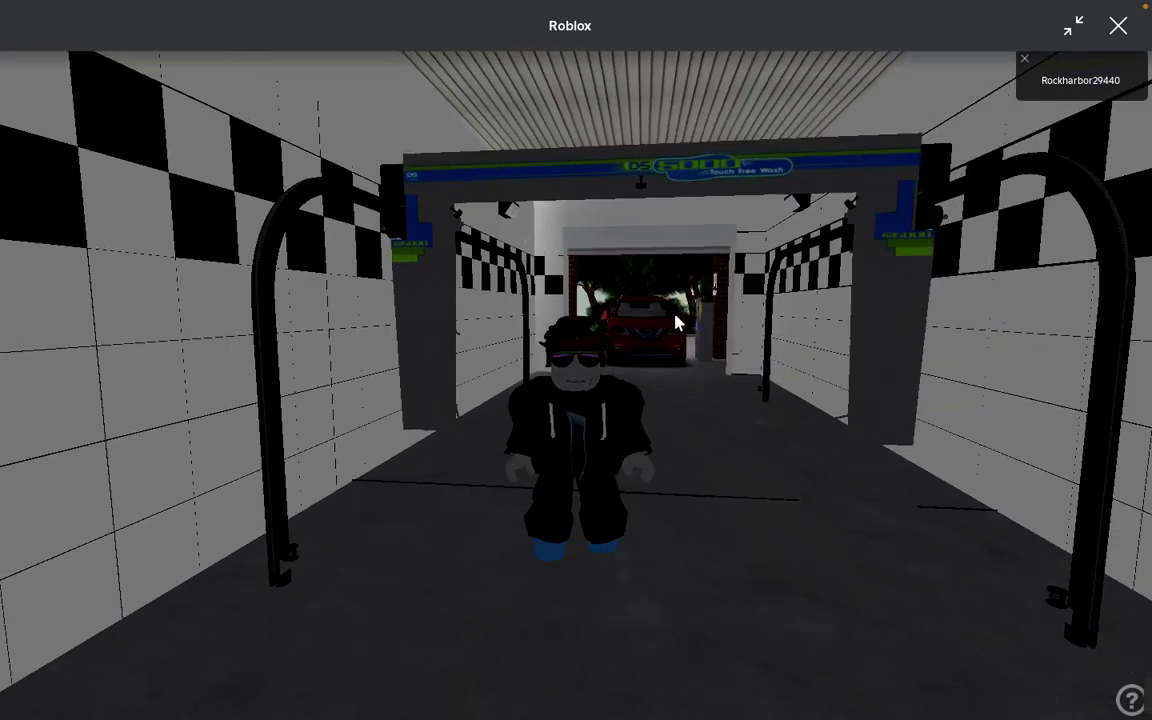
pyautogui.press('w')
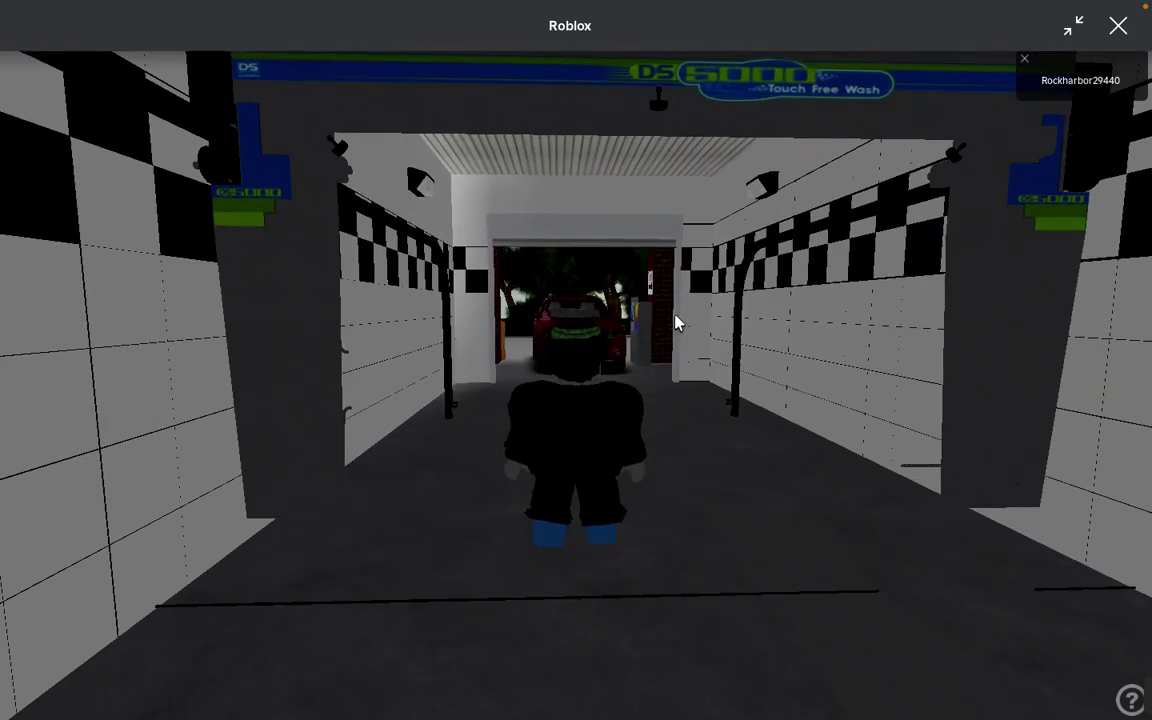
pyautogui.press('w')
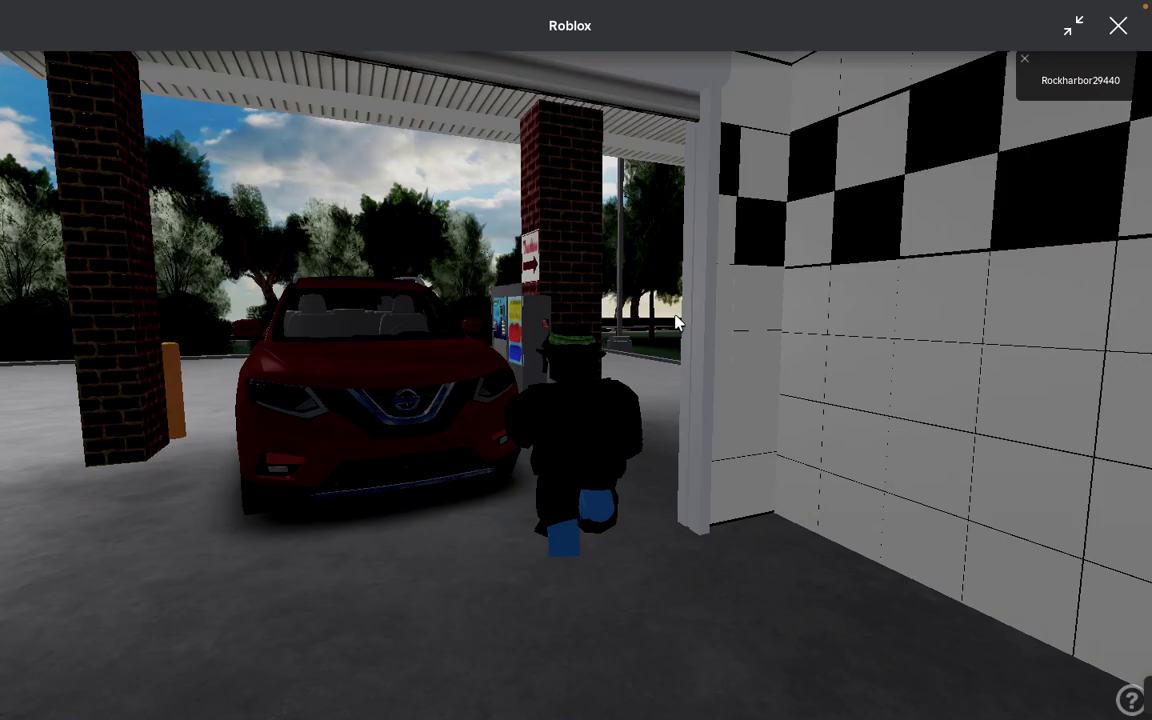
pyautogui.press('d')
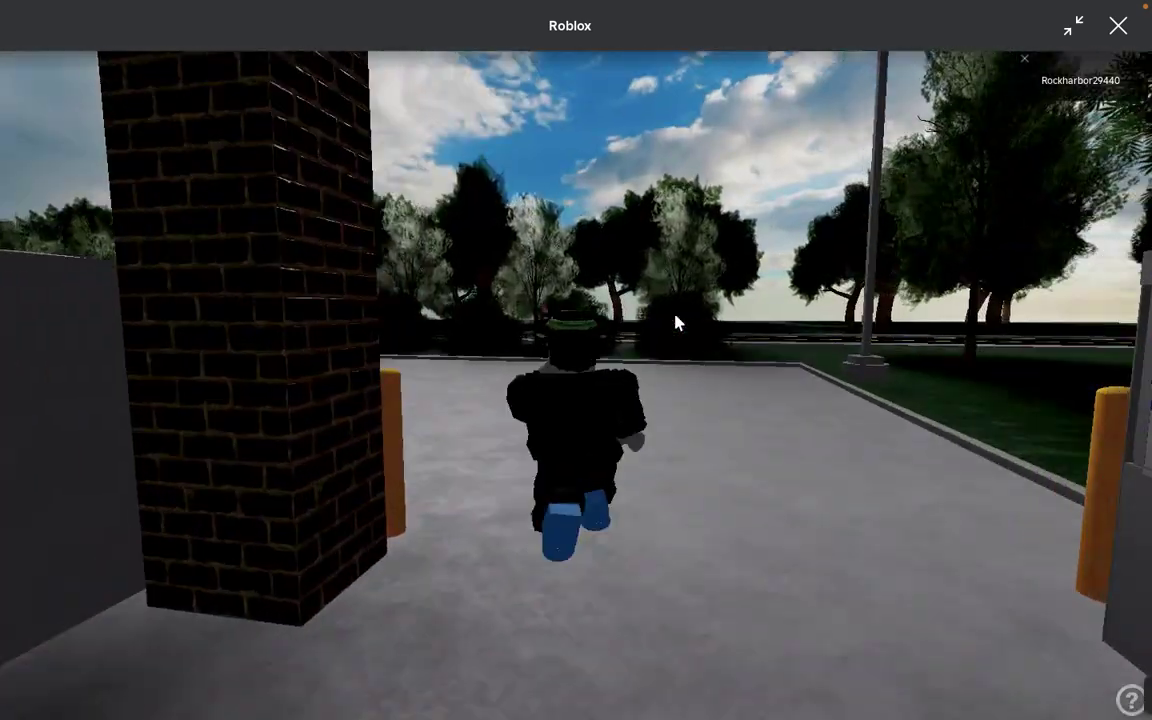
pyautogui.press('a')
pyautogui.press('d')
# Squeeze between the brick pillar and the red SUV to reach the Touchless pay kiosk
pyautogui.press('a')
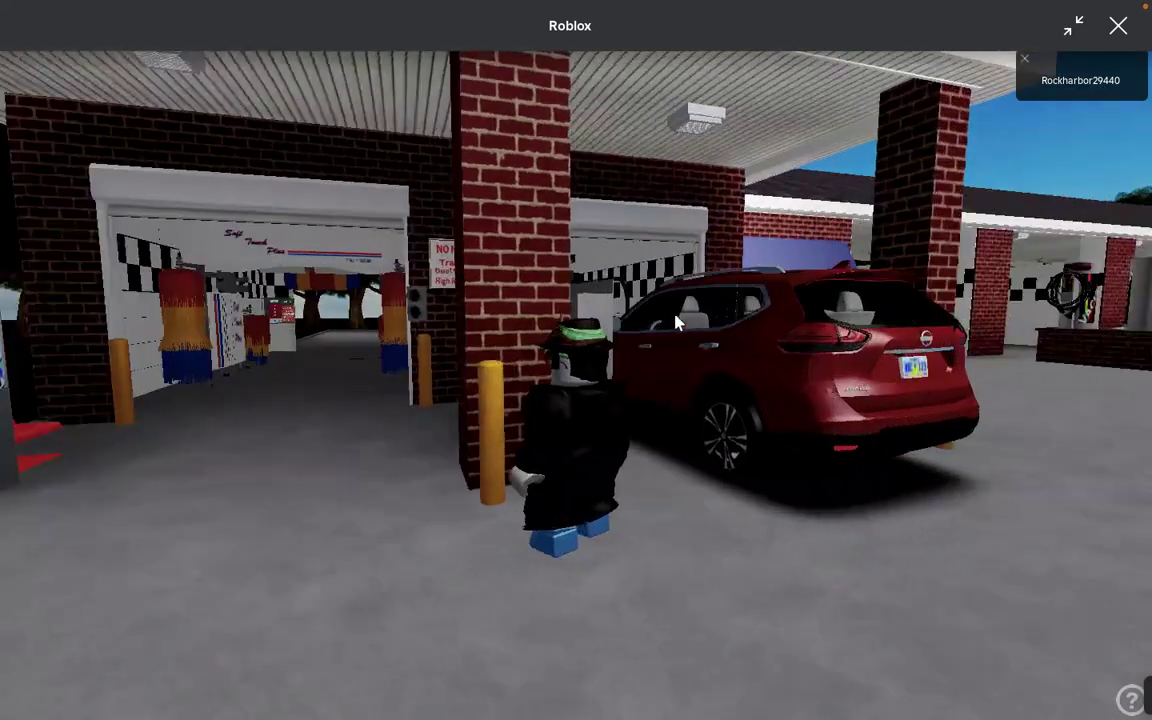
pyautogui.press('a')
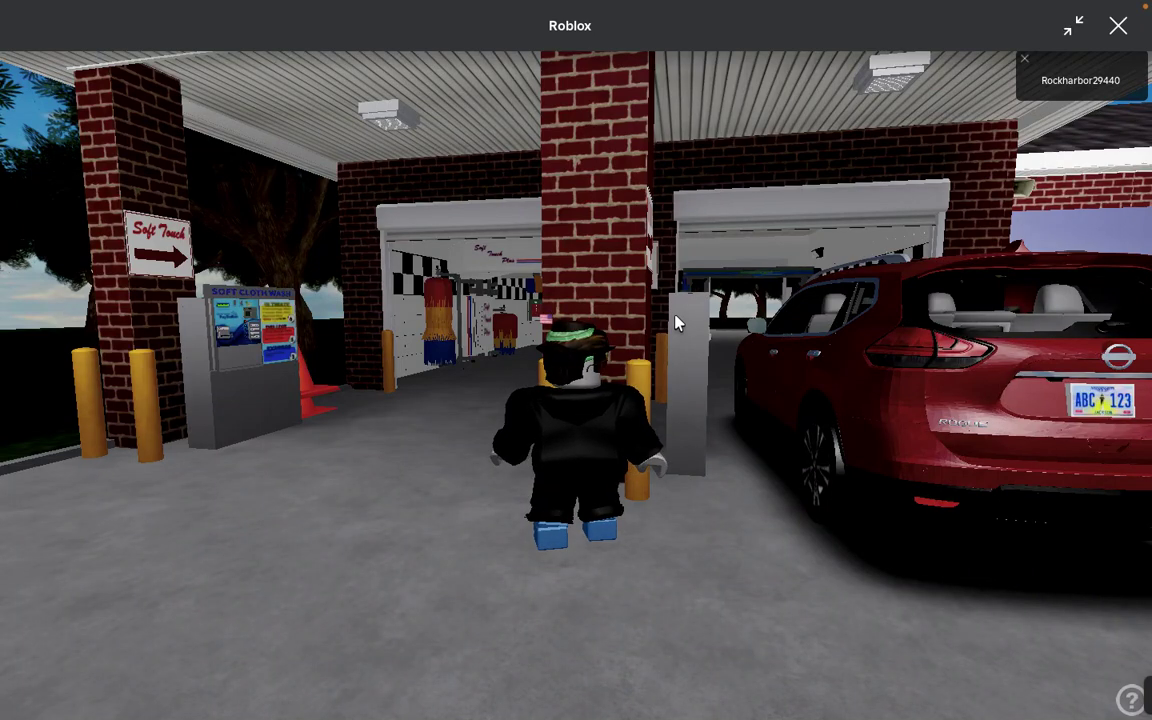
pyautogui.press('Right')
pyautogui.press('Right')
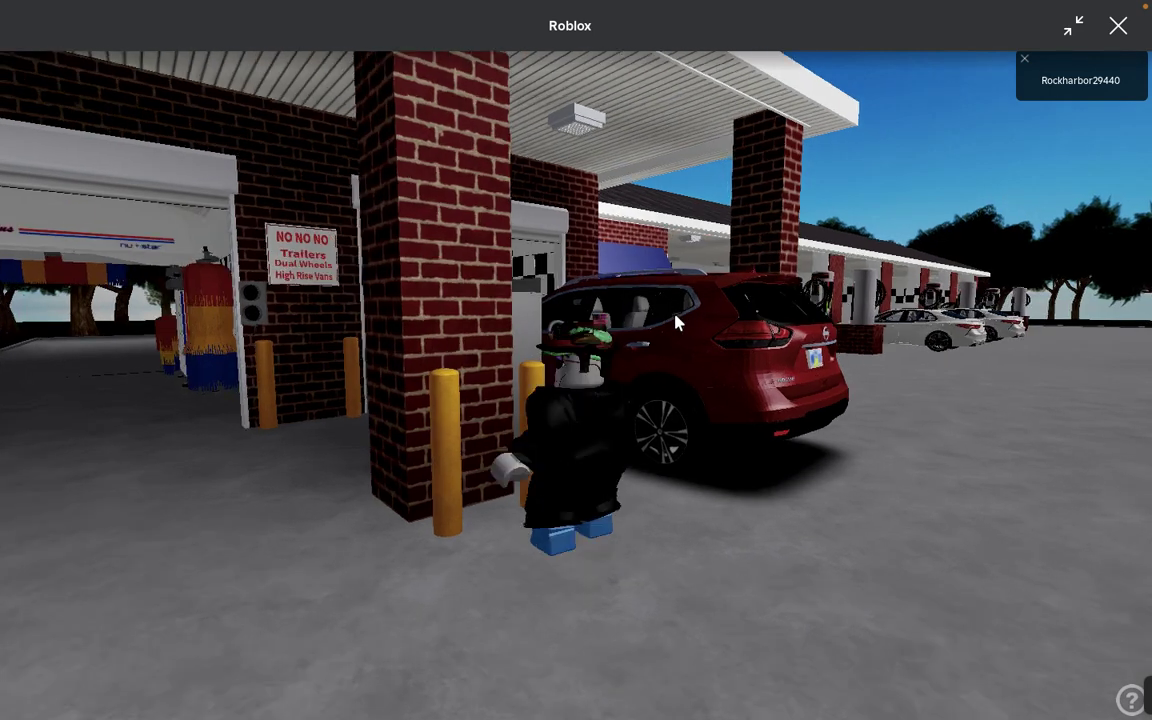
pyautogui.press('Up')
pyautogui.press('Up')
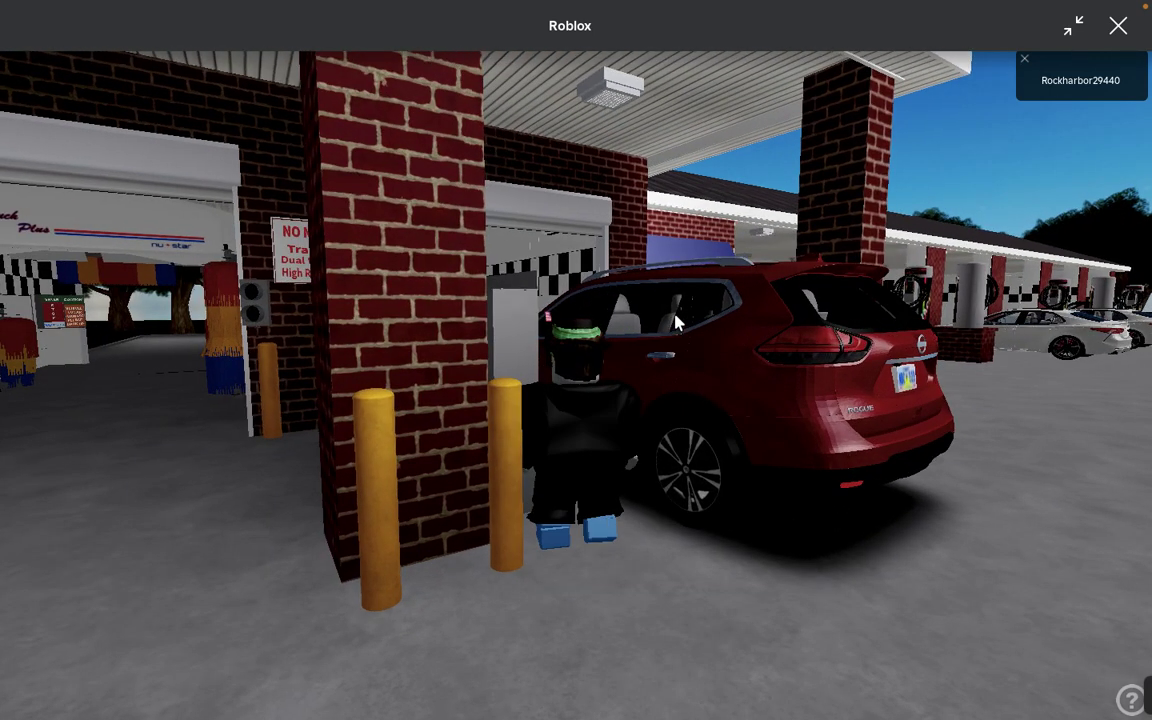
pyautogui.press('Up')
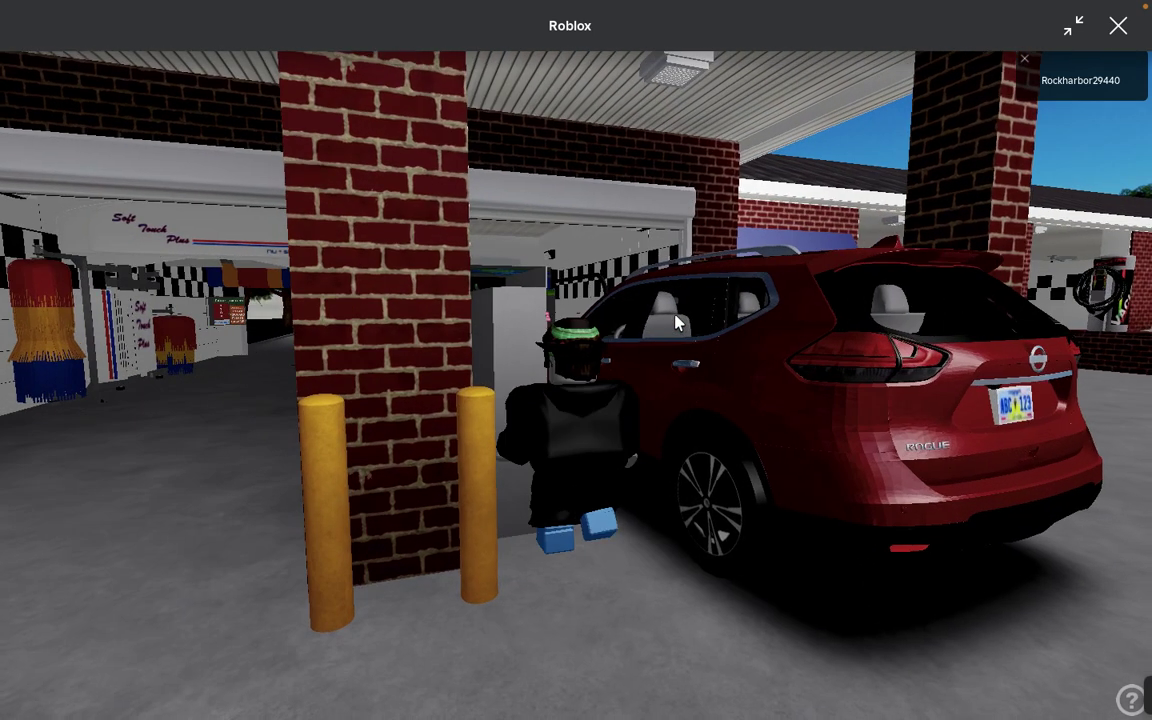
pyautogui.press('Left')
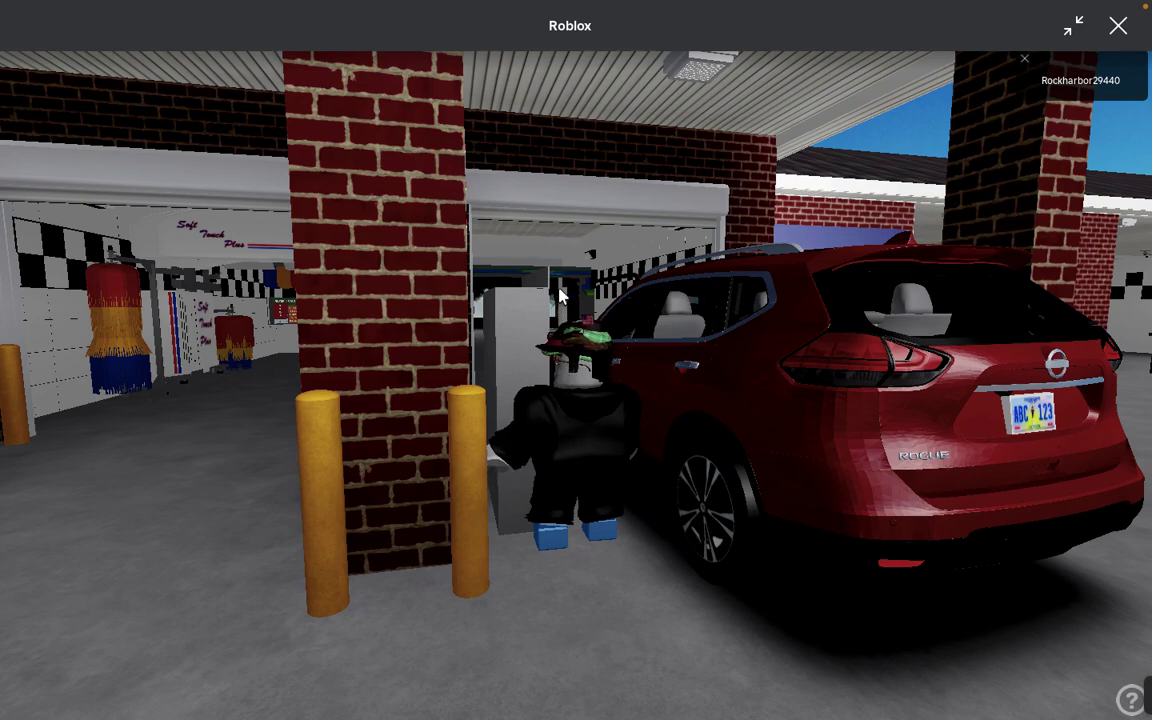
pyautogui.press('Left')
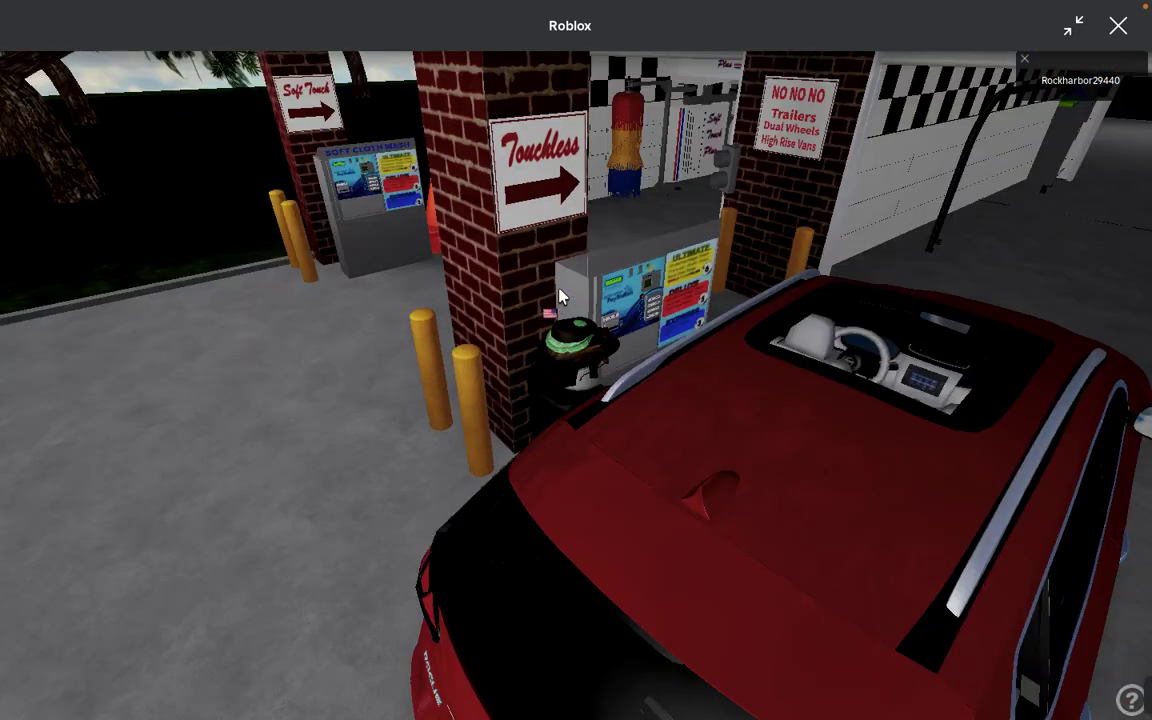
pyautogui.scroll(3, 560, 297)
pyautogui.scroll(3, 560, 297)
pyautogui.scroll(3, 578, 368)
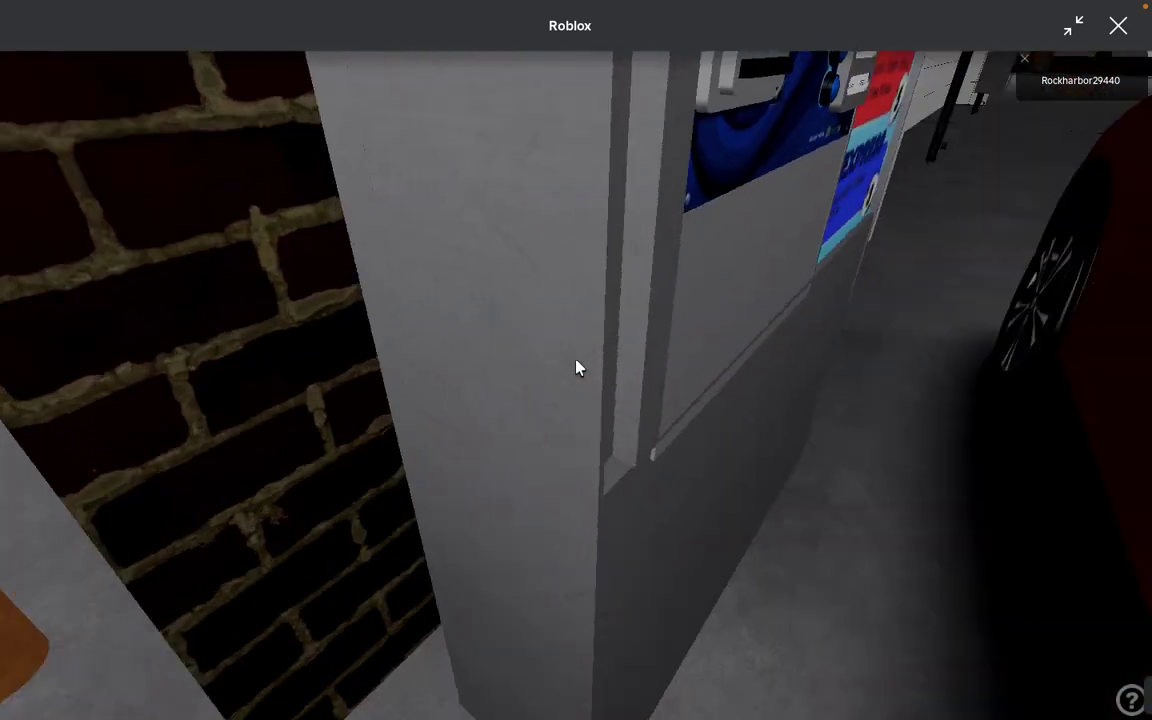
# Read the PayStation price signs and buy the Ultimate $6 wash package
pyautogui.press('Right')
pyautogui.press('Left')
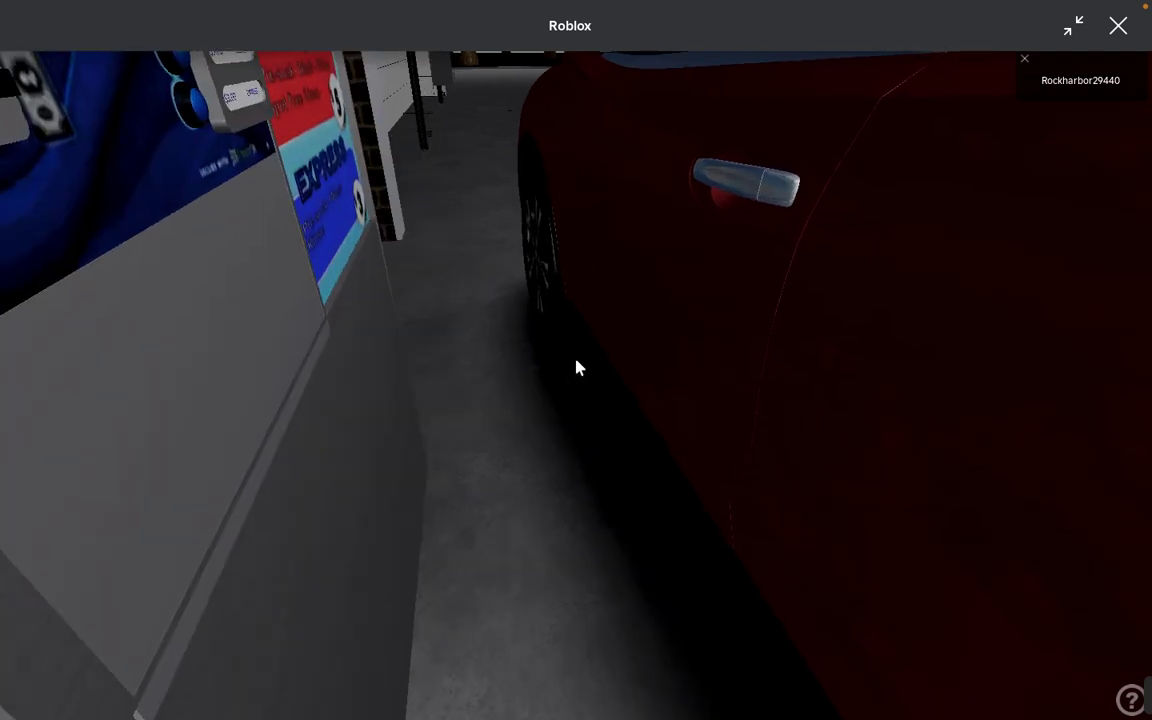
pyautogui.press('Left')
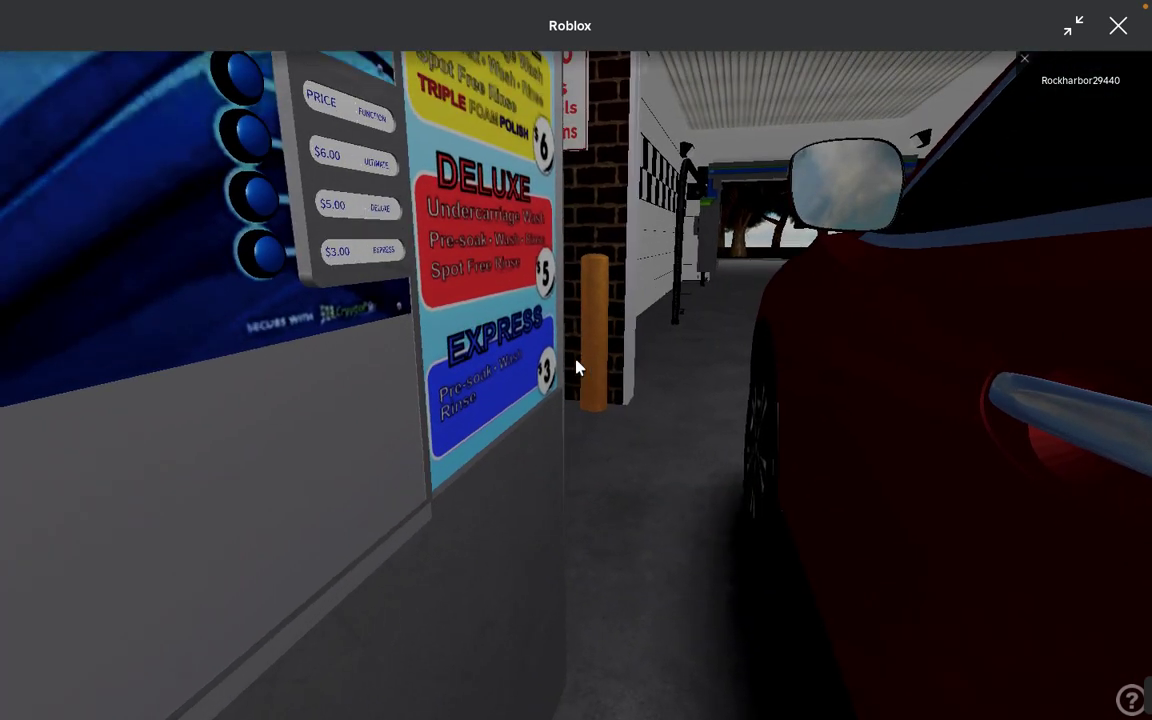
pyautogui.press('pageup')
pyautogui.press('pagedown')
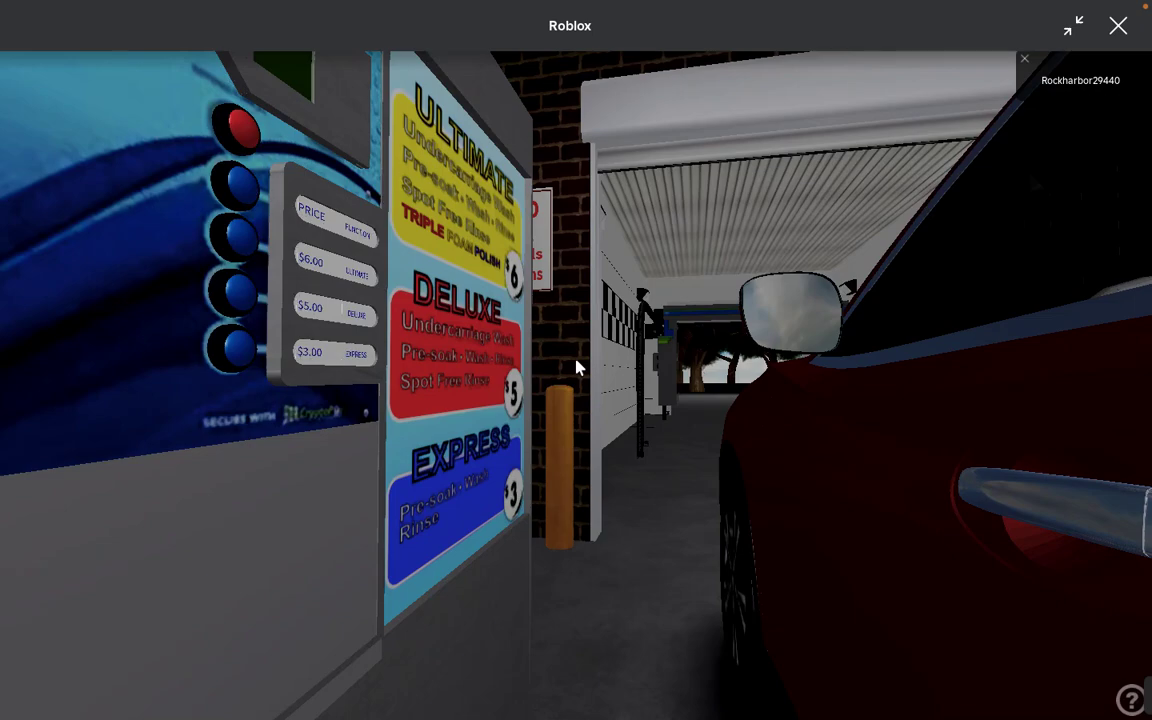
pyautogui.press('Left')
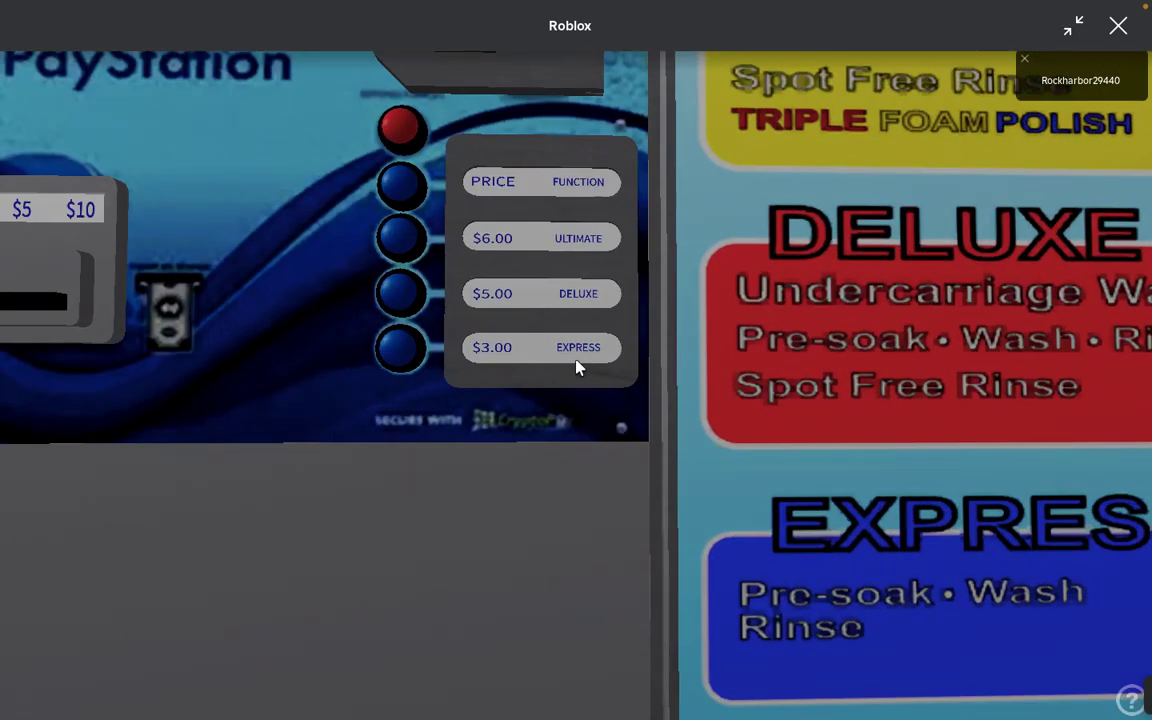
pyautogui.press('Right')
pyautogui.press('Left')
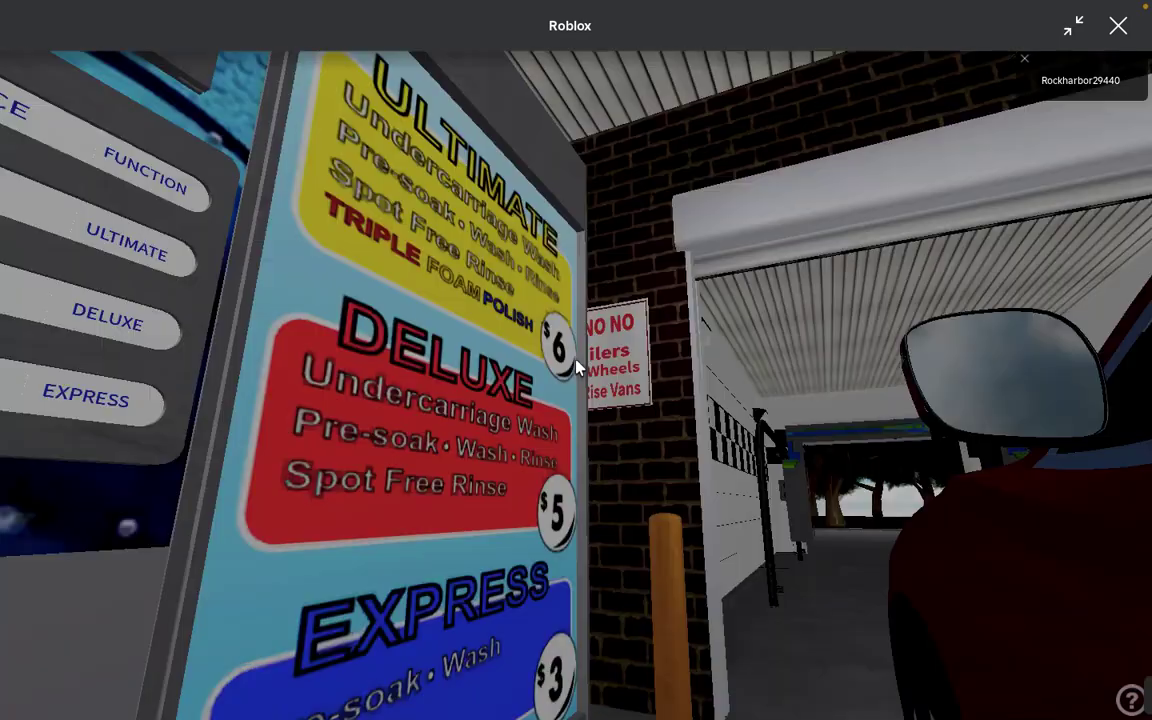
pyautogui.press('Left')
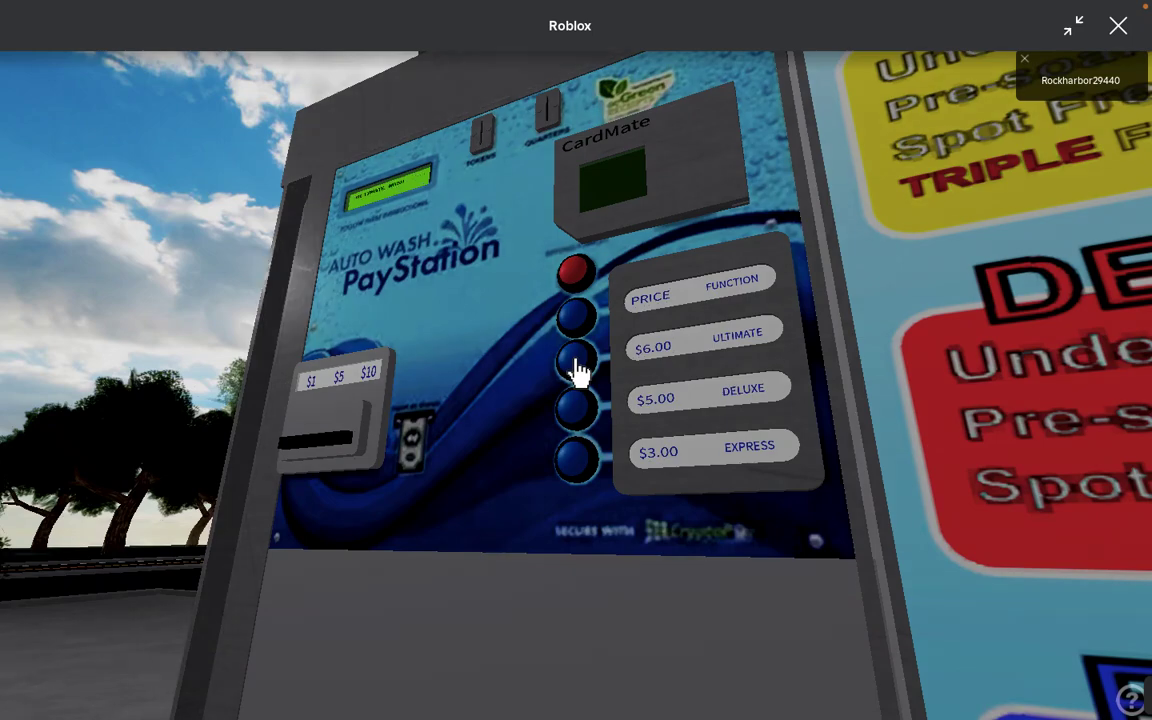
pyautogui.press('Right')
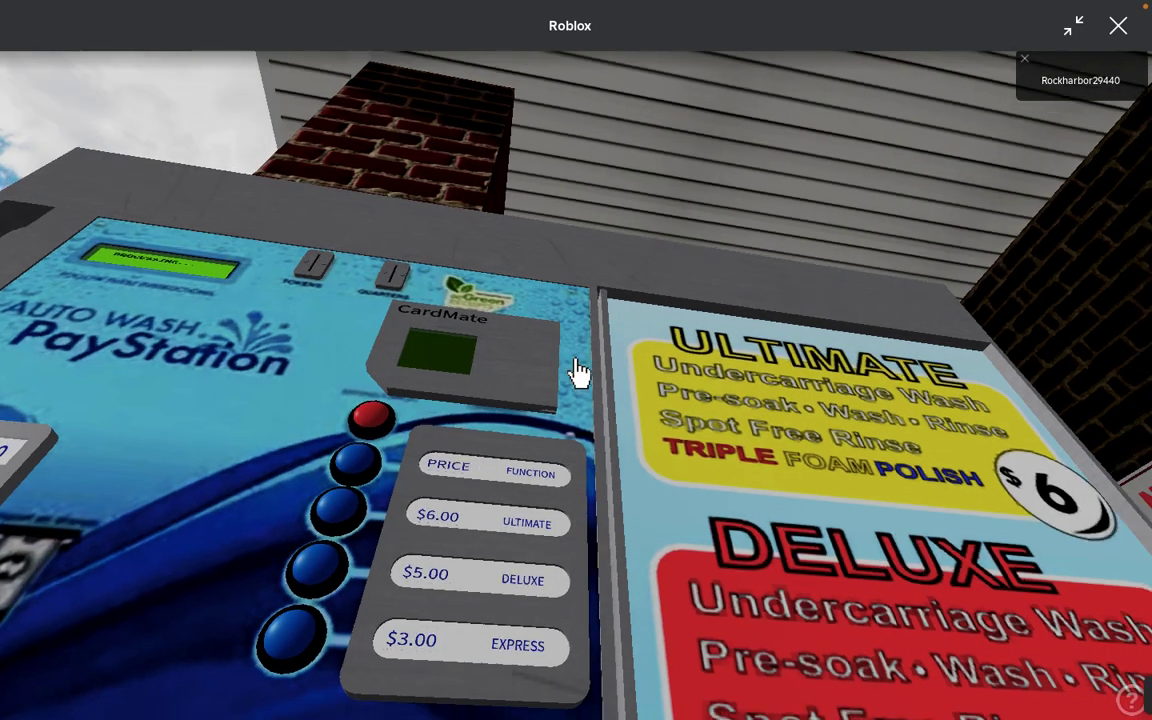
pyautogui.press('Right')
pyautogui.press('Left')
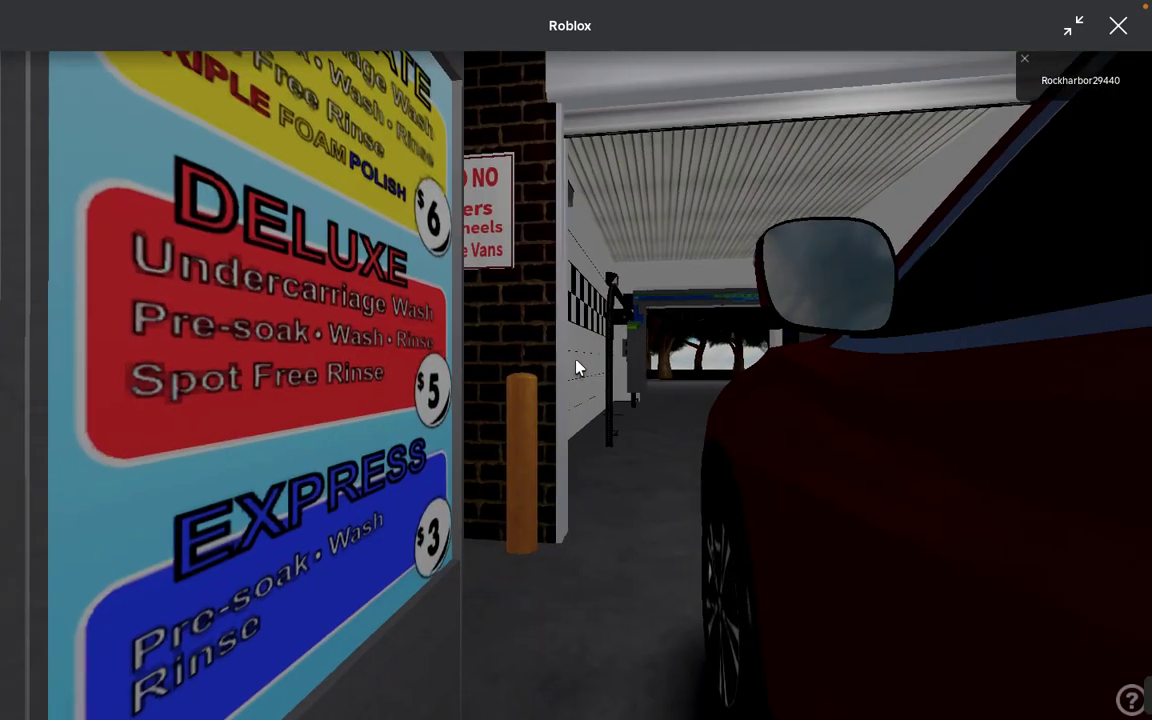
pyautogui.scroll(-5, 577, 368)
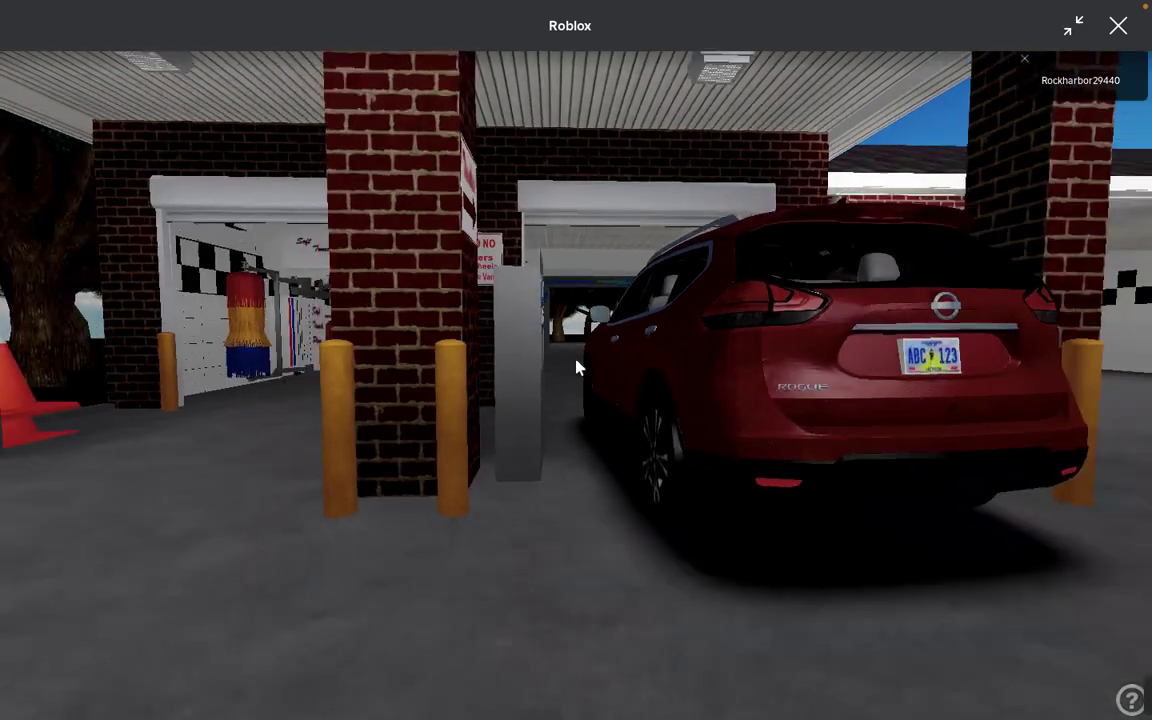
pyautogui.scroll(5, 577, 368)
# Enter the red Nissan and drive slowly forward under the DS 5000 arch
pyautogui.press('Right')
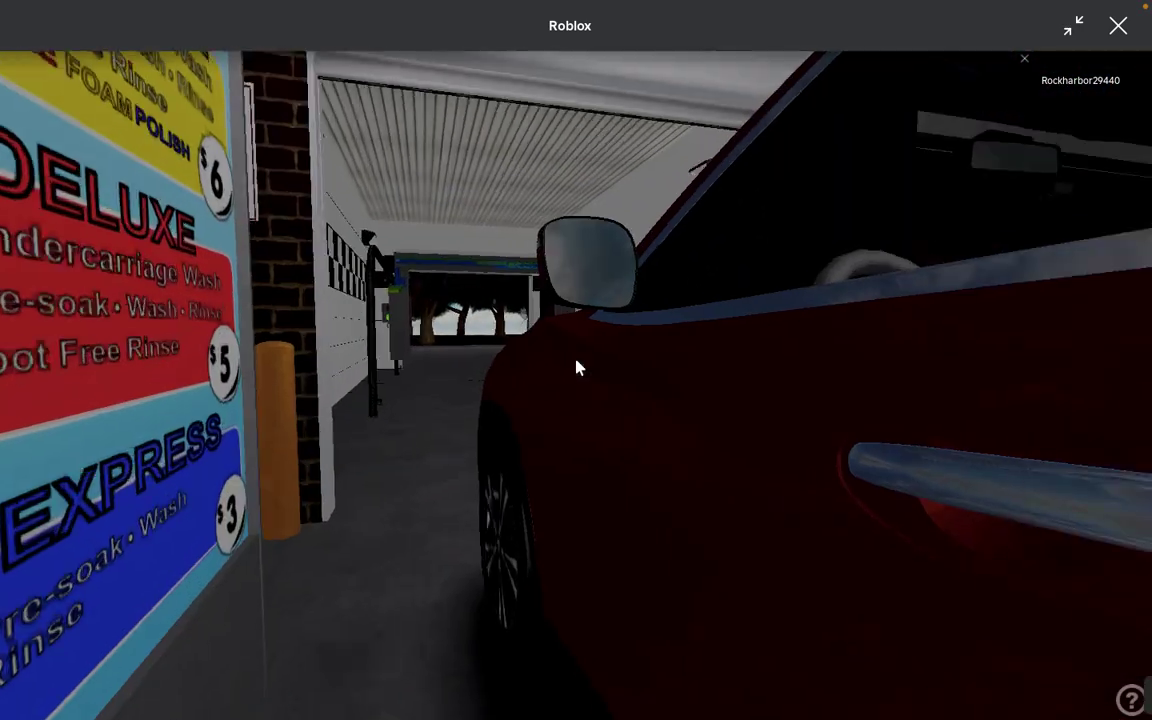
pyautogui.press('e')
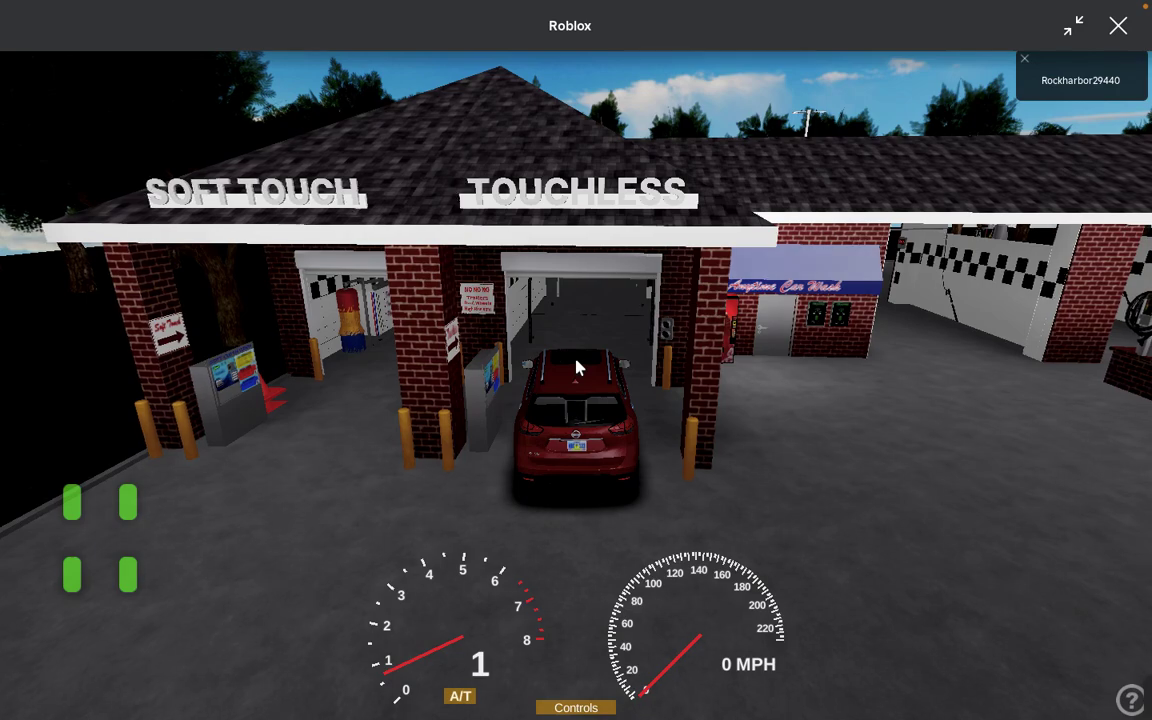
pyautogui.press('w')
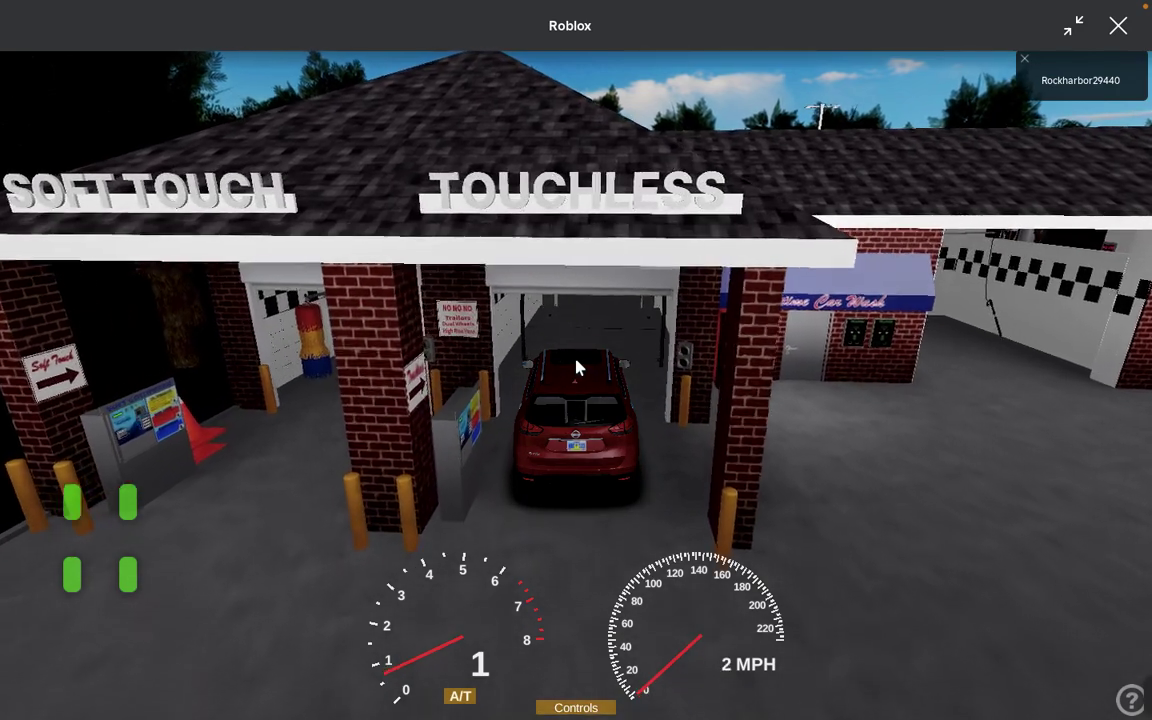
pyautogui.press('w')
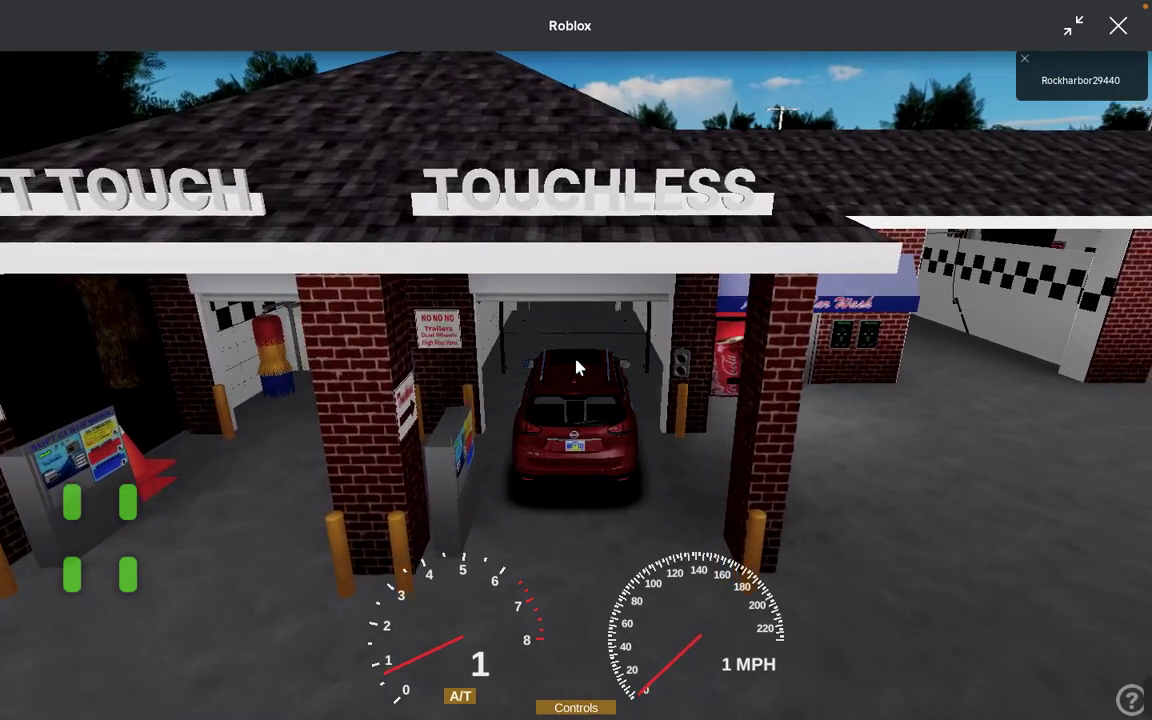
pyautogui.press('w')
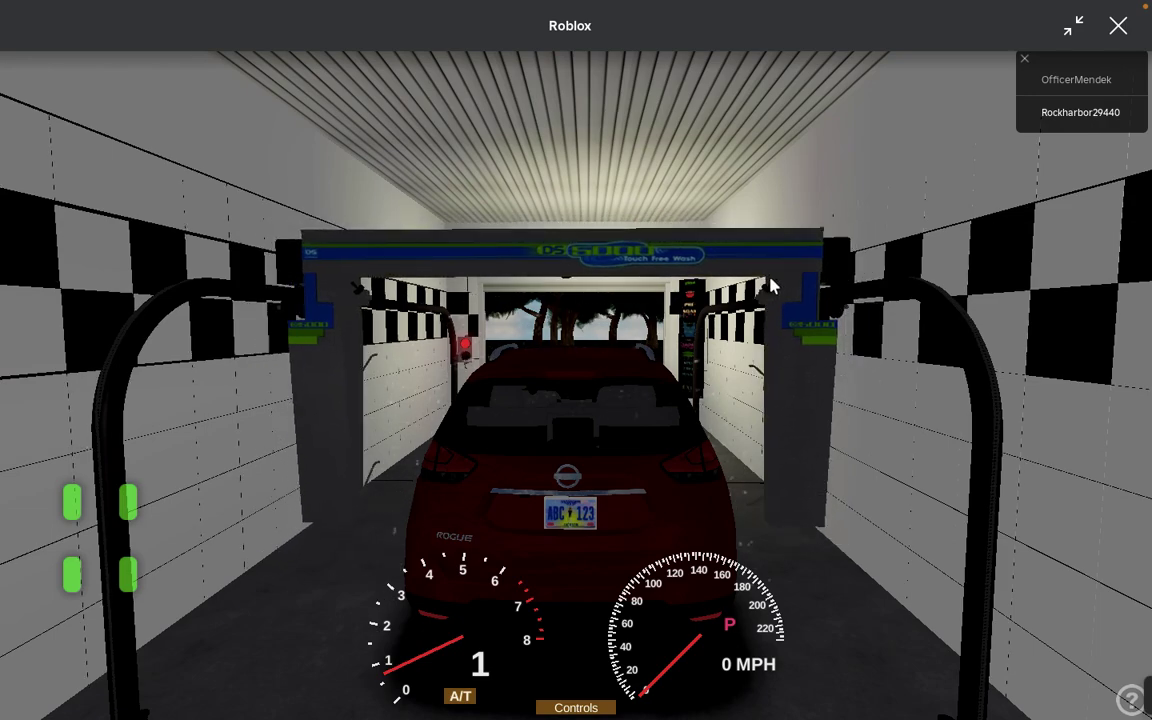
pyautogui.scroll(-5, 770, 287)
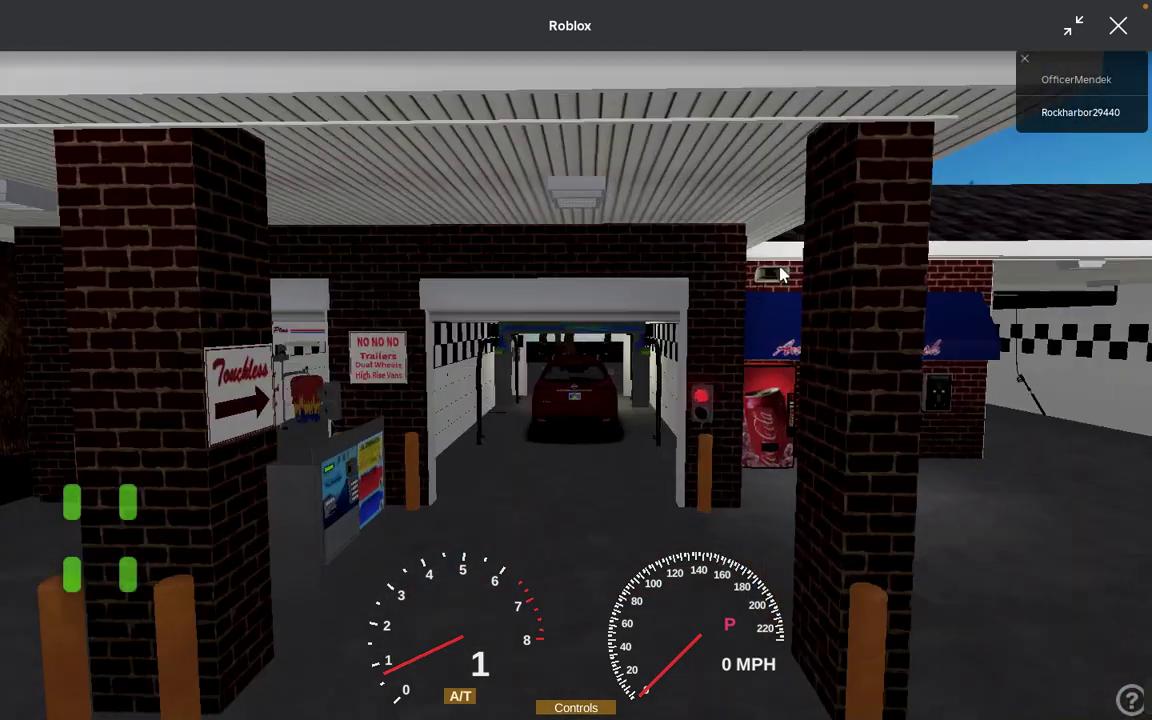
pyautogui.scroll(5, 781, 275)
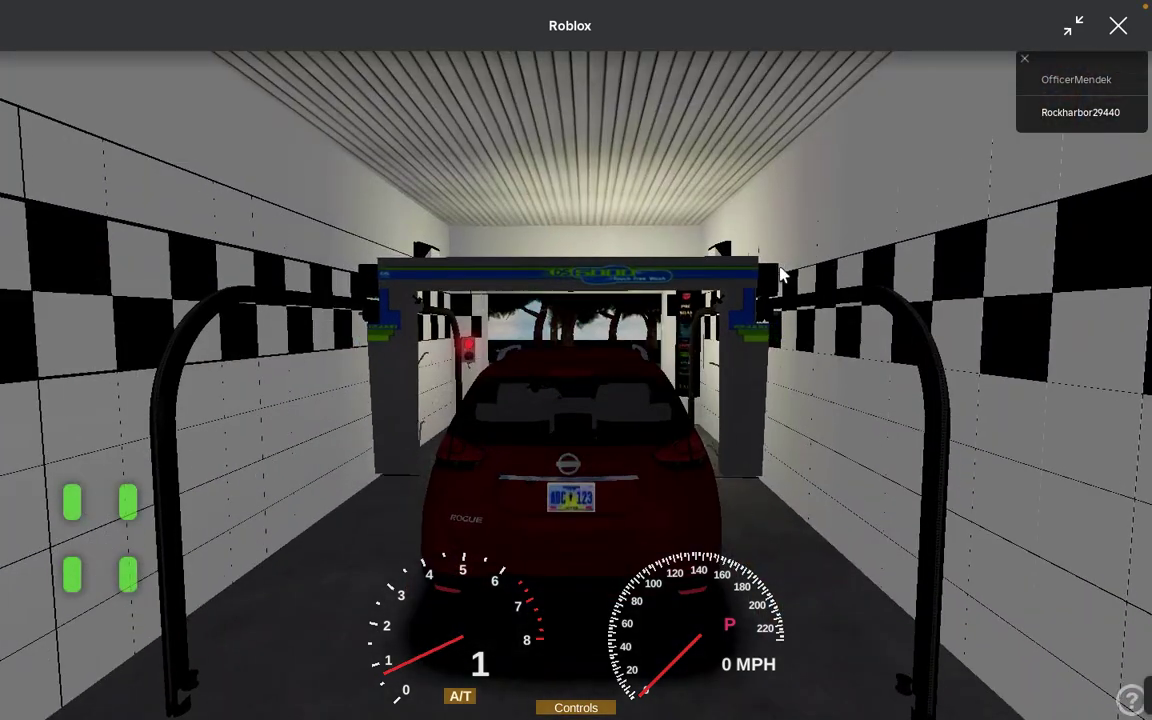
pyautogui.press(',')
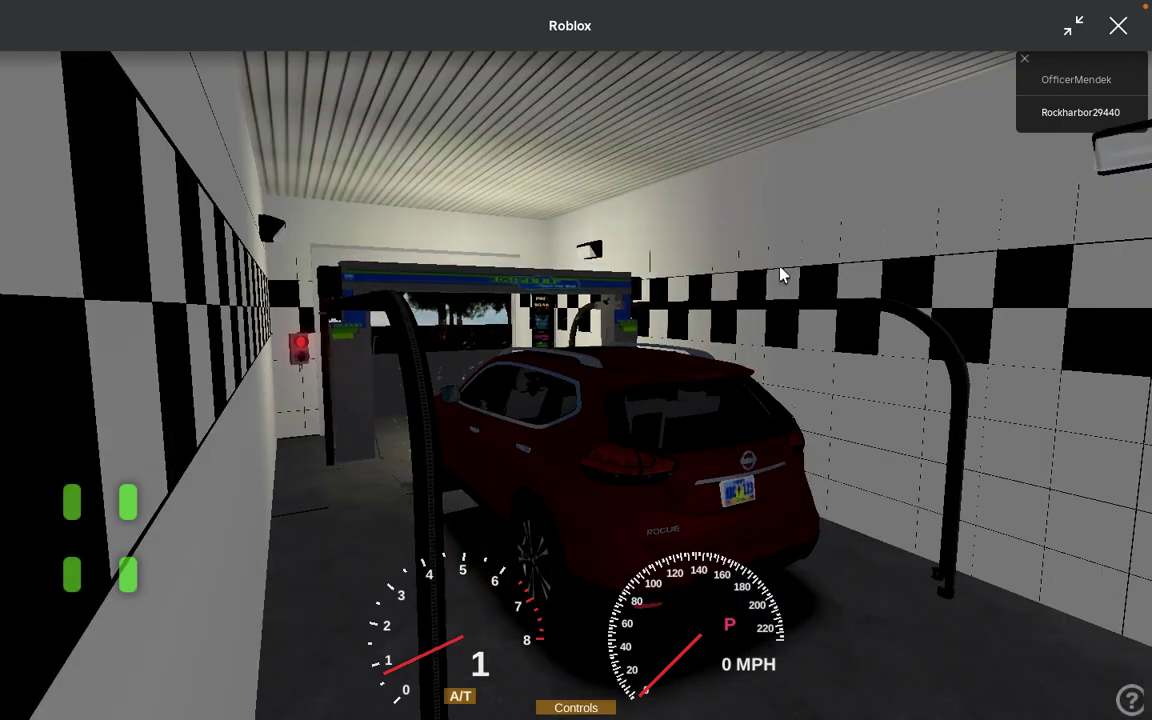
pyautogui.scroll(-5, 781, 275)
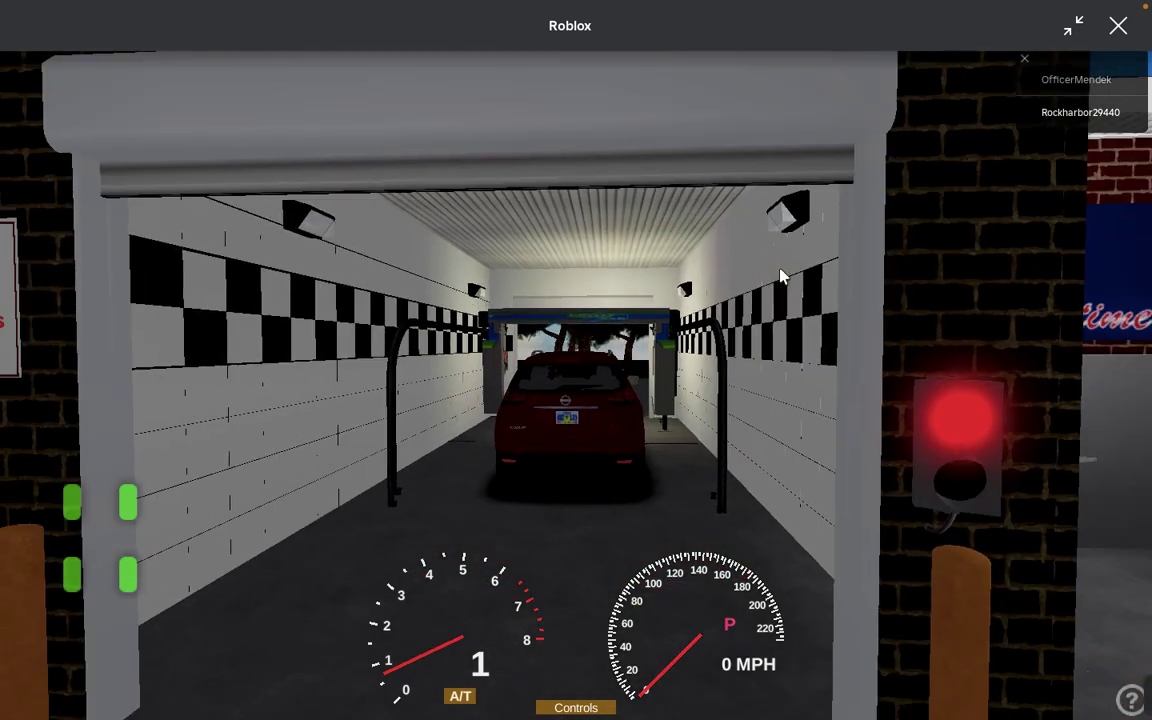
pyautogui.scroll(-3, 781, 275)
pyautogui.scroll(-3, 781, 275)
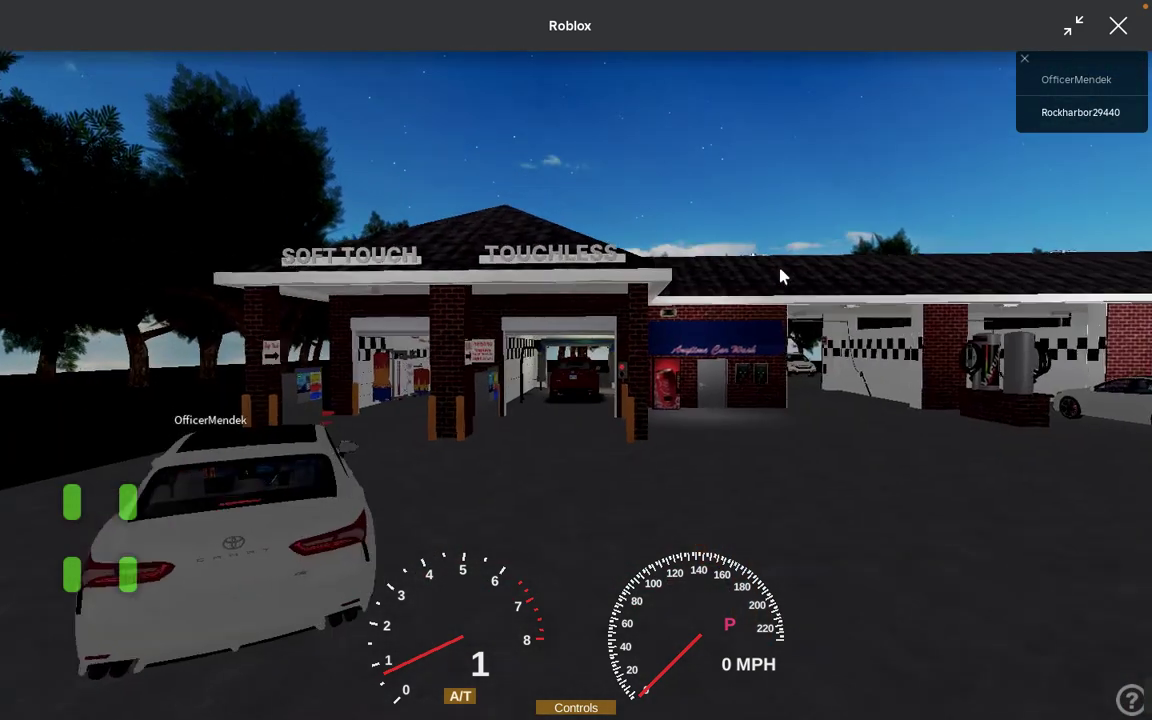
pyautogui.scroll(2, 781, 275)
pyautogui.scroll(-2, 781, 275)
pyautogui.scroll(3, 781, 275)
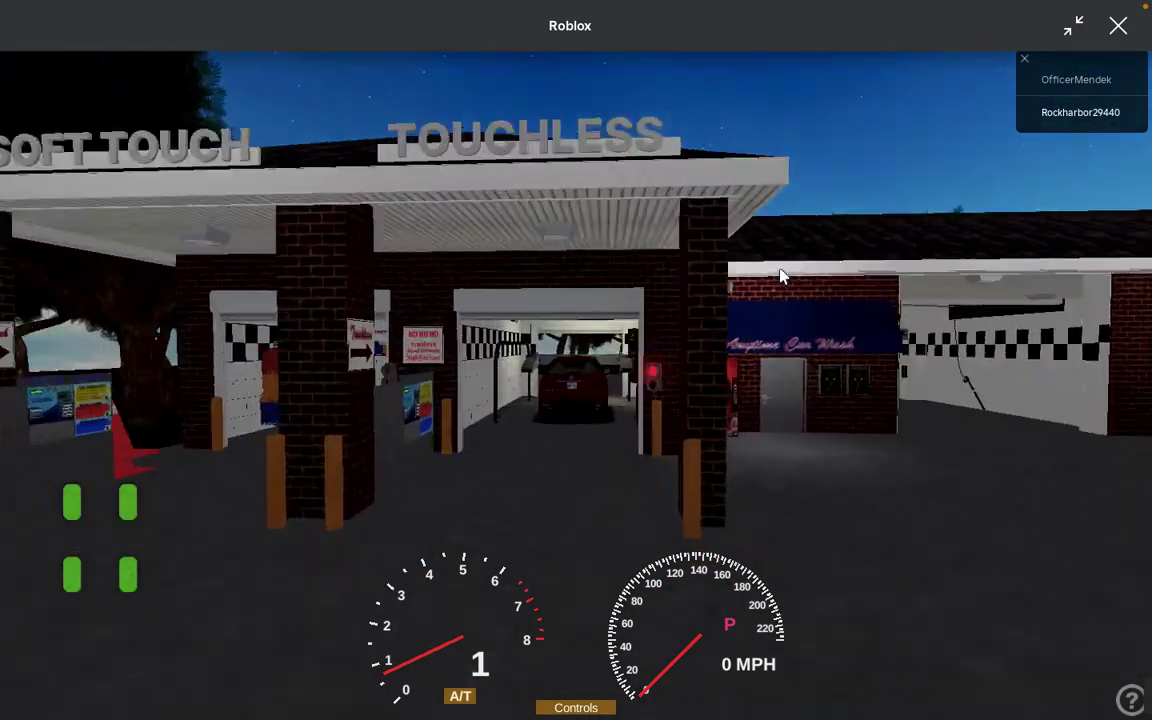
pyautogui.scroll(3, 781, 275)
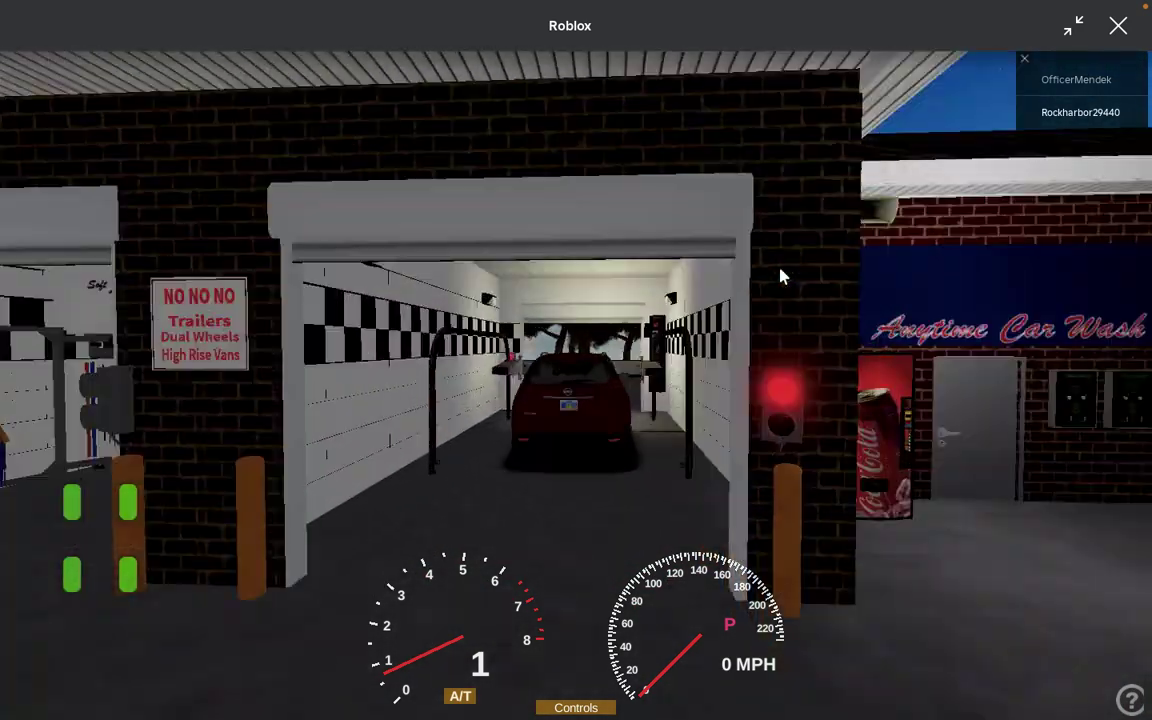
pyautogui.scroll(3, 781, 275)
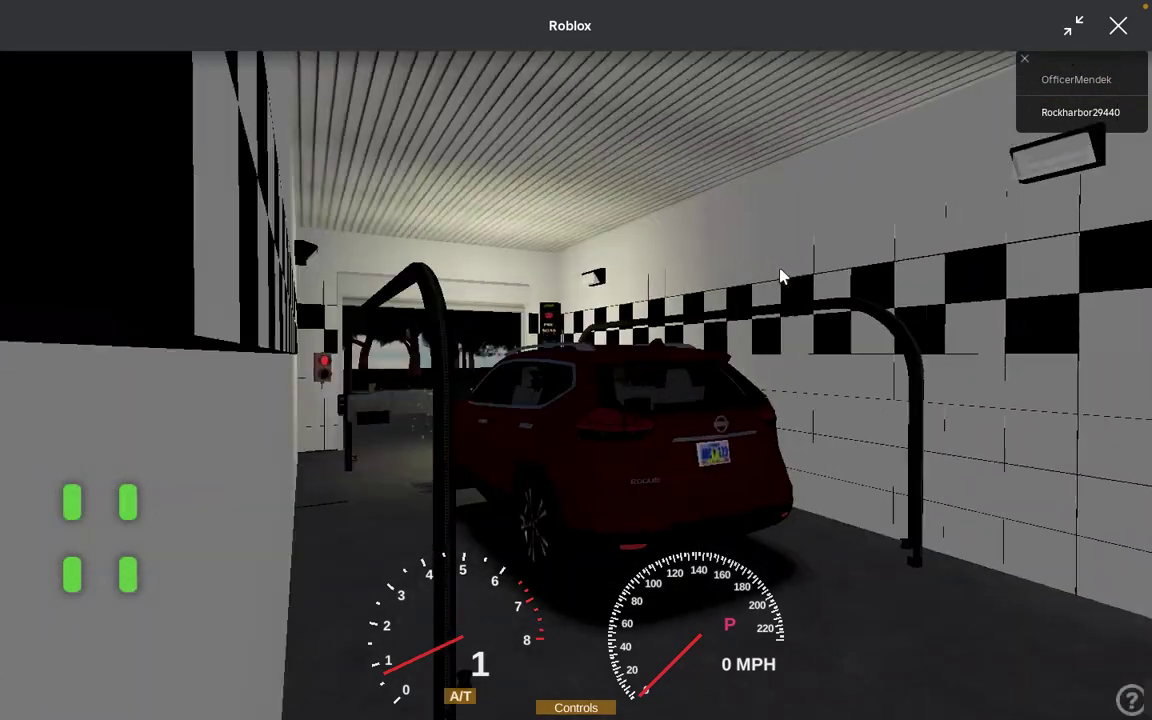
pyautogui.scroll(2, 781, 275)
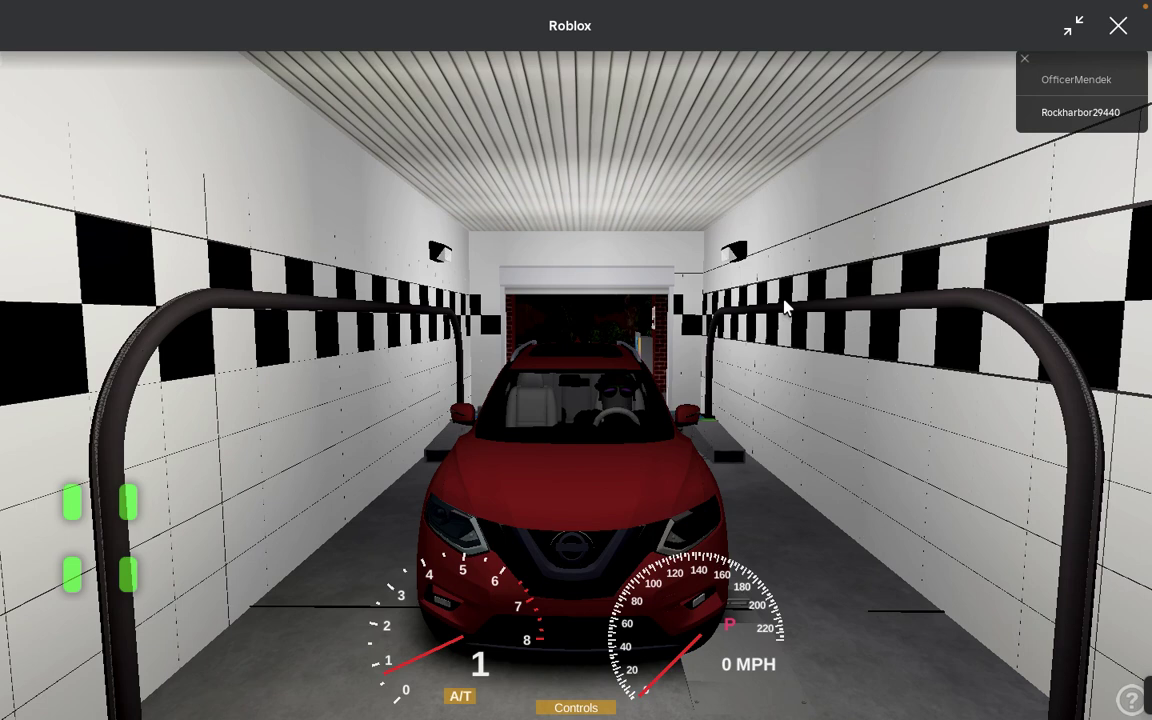
# Orbit the camera around to the front of the parked red Nissan
pyautogui.press('Left')
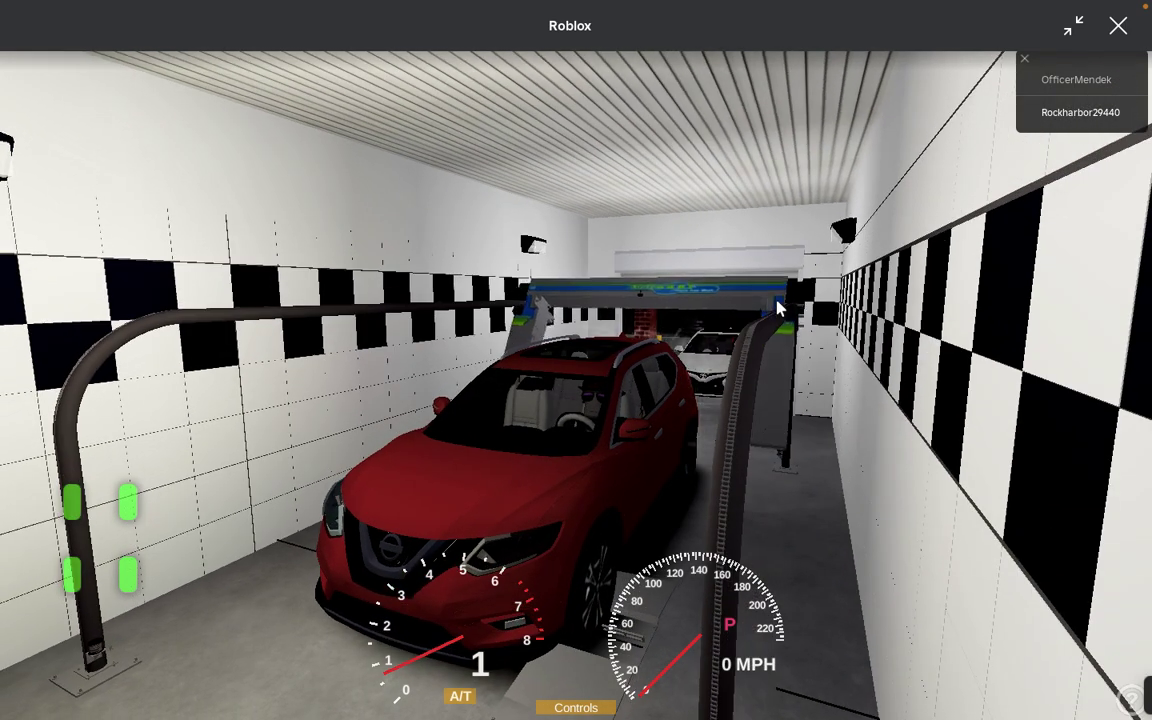
pyautogui.press('Left')
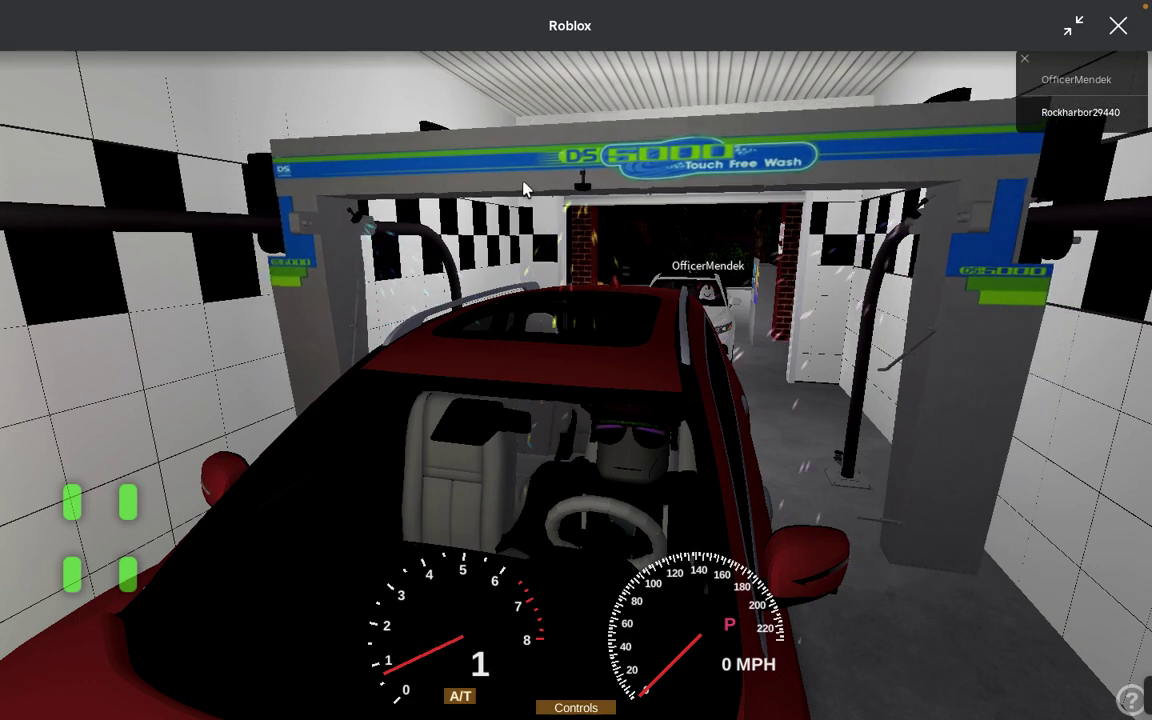
pyautogui.scroll(3, 505, 236)
pyautogui.scroll(3, 577, 368)
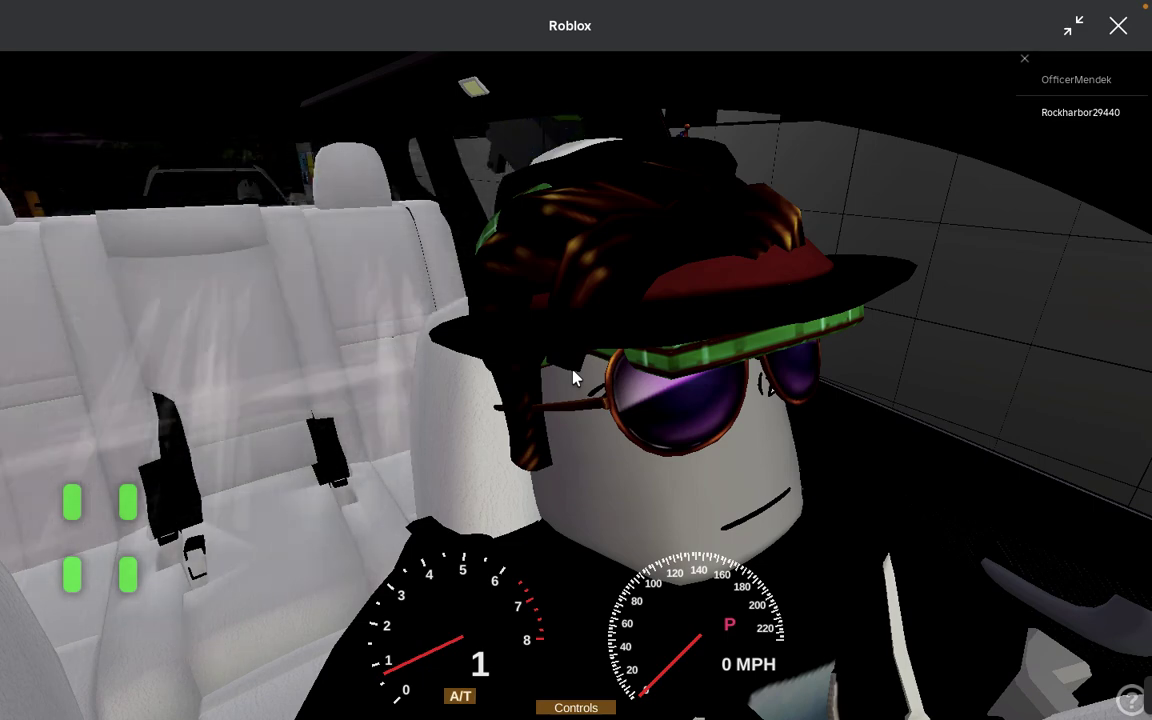
pyautogui.scroll(5, 574, 375)
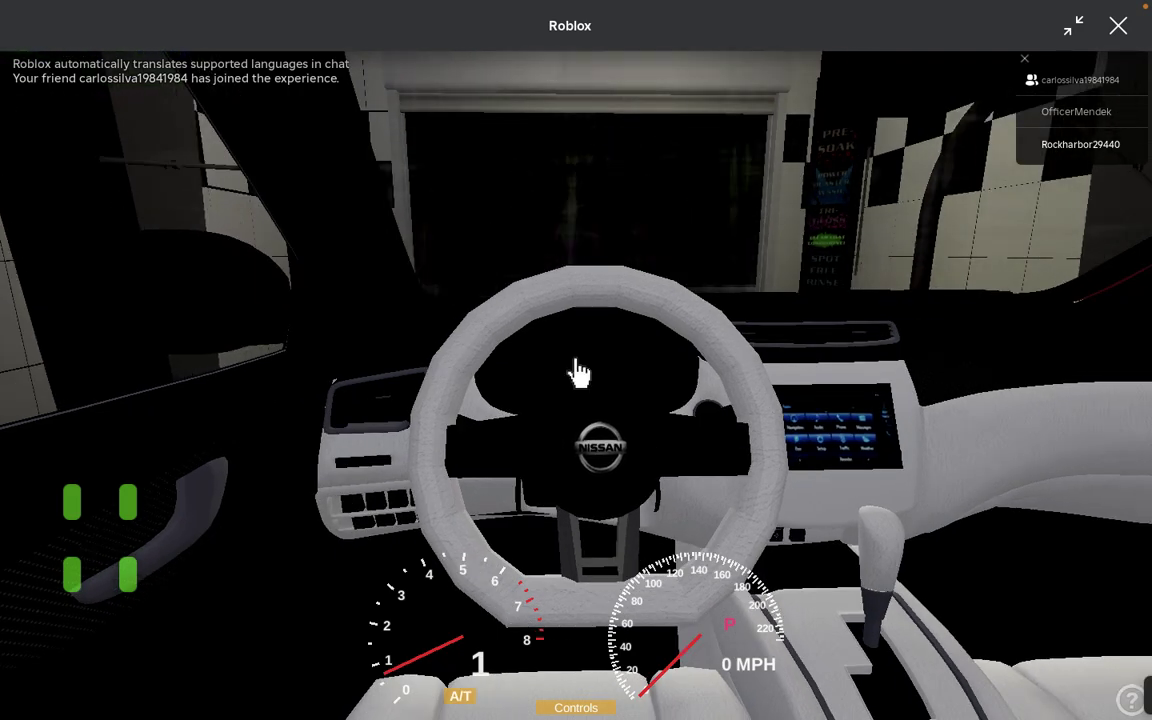
pyautogui.scroll(-3, 576, 368)
pyautogui.scroll(-5, 576, 368)
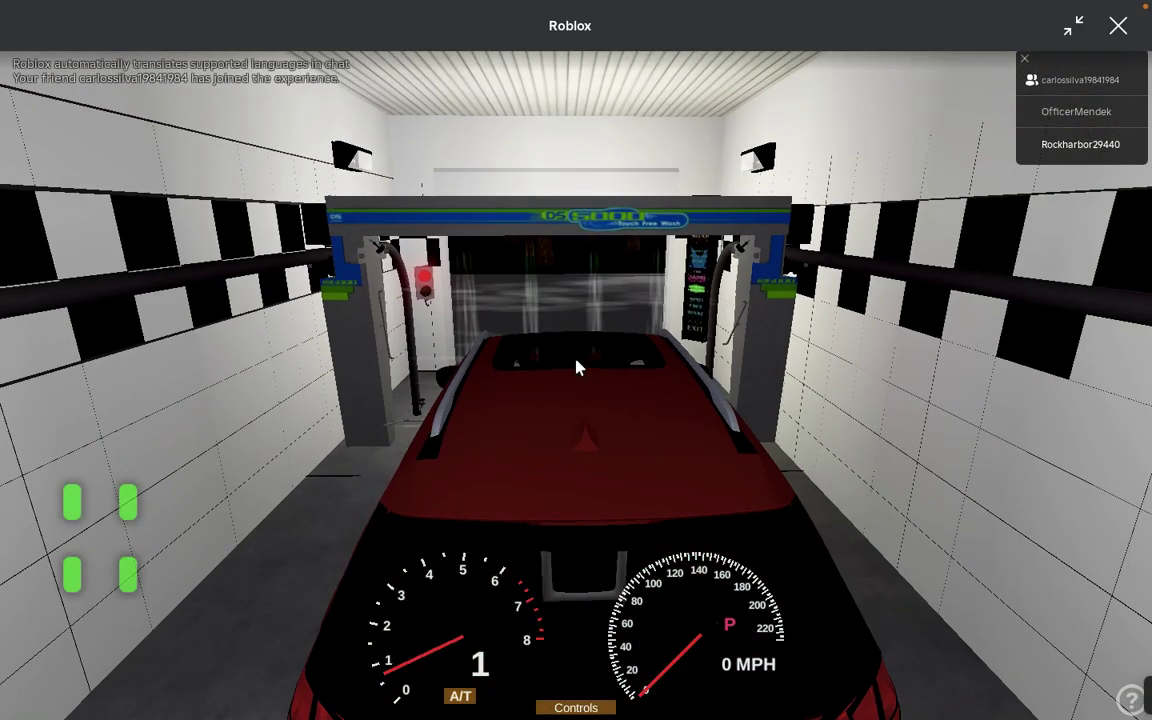
pyautogui.scroll(-3, 576, 368)
pyautogui.scroll(-2, 576, 368)
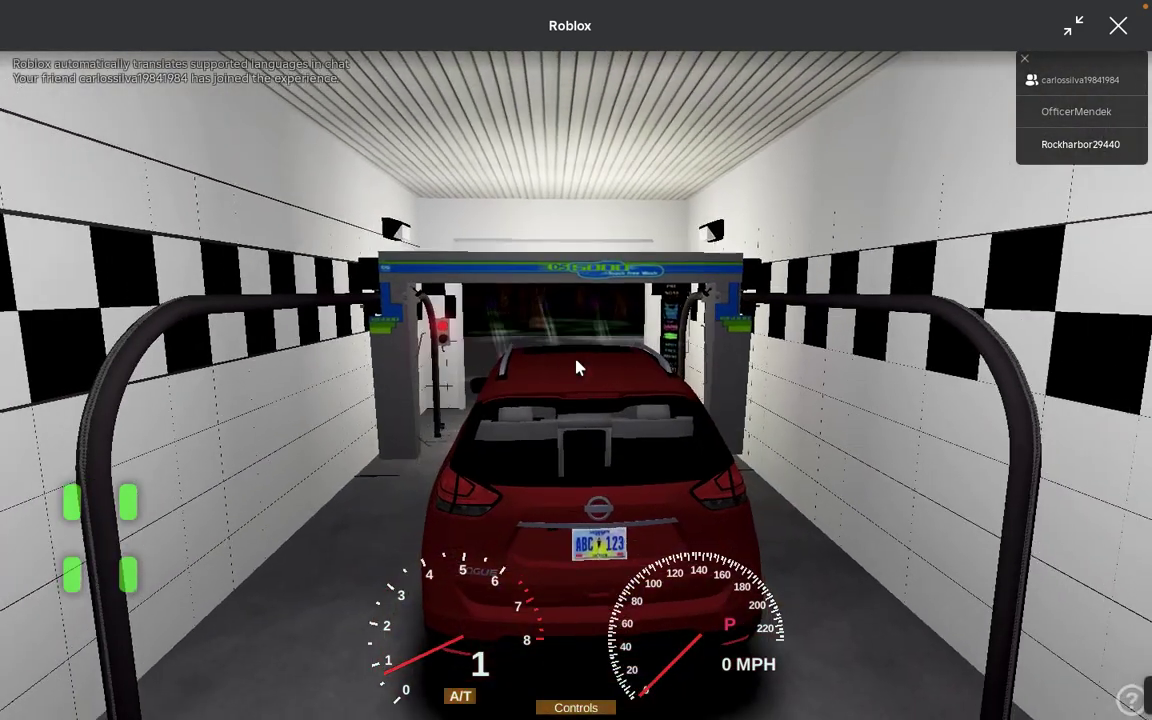
pyautogui.scroll(8, 576, 368)
pyautogui.scroll(2, 576, 368)
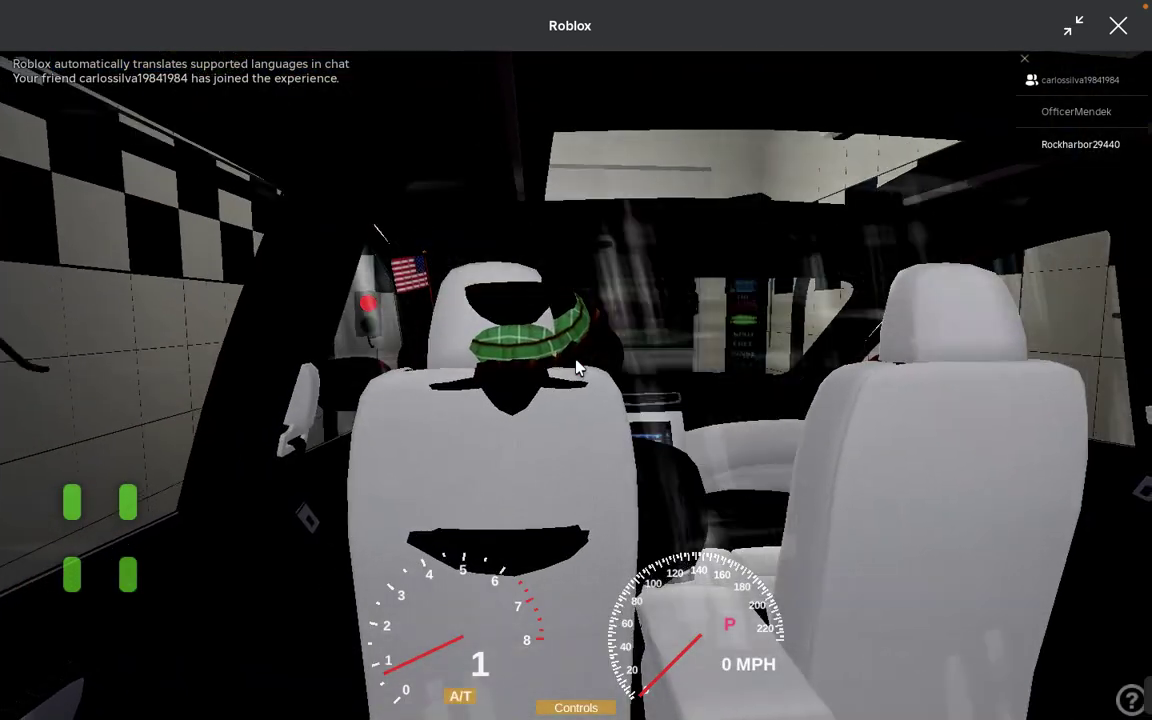
pyautogui.scroll(2, 560, 370)
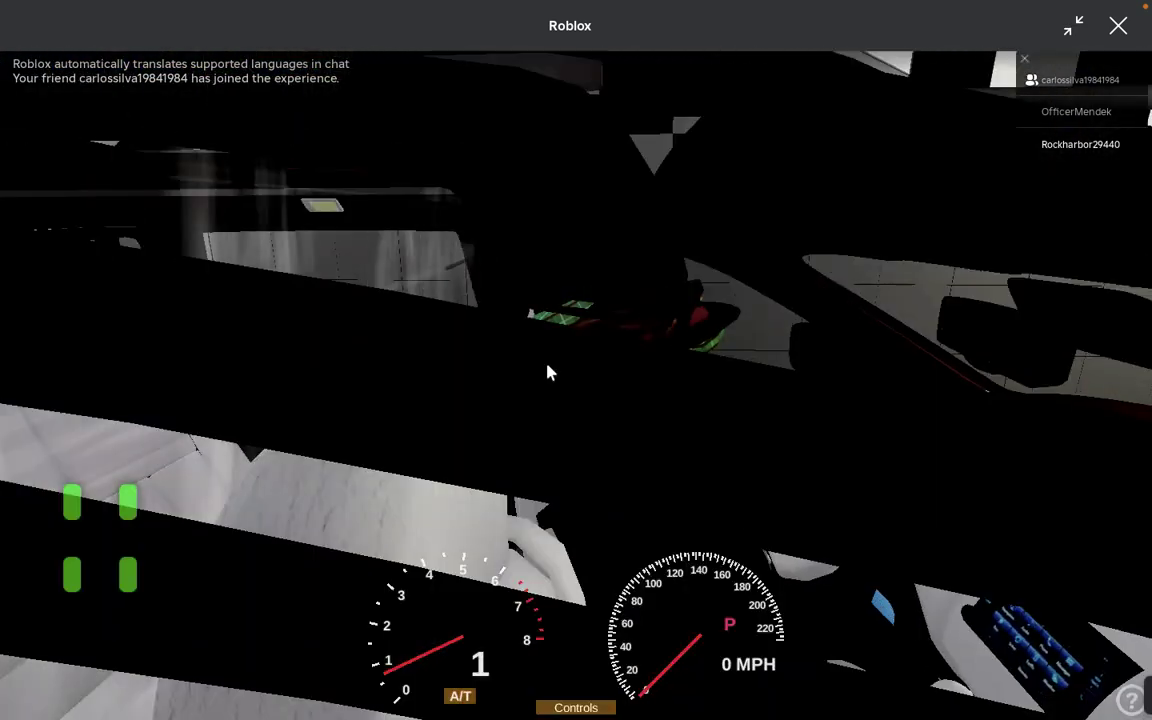
pyautogui.scroll(-2, 548, 372)
pyautogui.scroll(2, 548, 372)
pyautogui.scroll(-2, 548, 372)
pyautogui.scroll(-3, 548, 372)
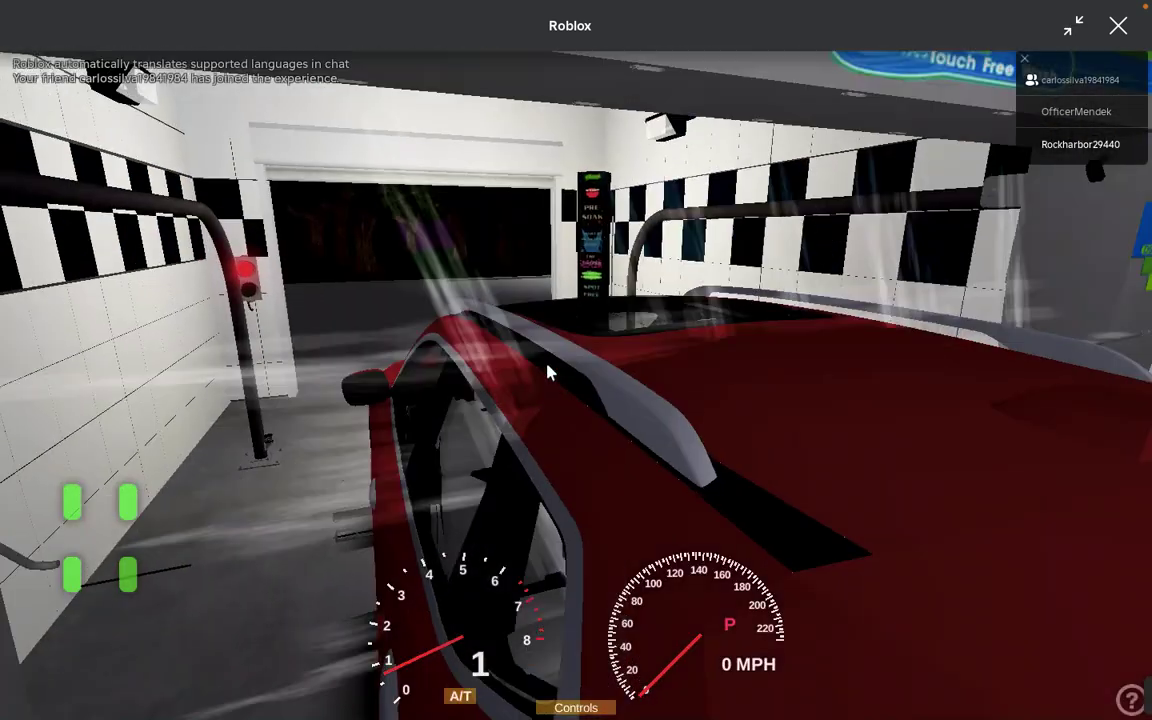
pyautogui.scroll(-2, 548, 372)
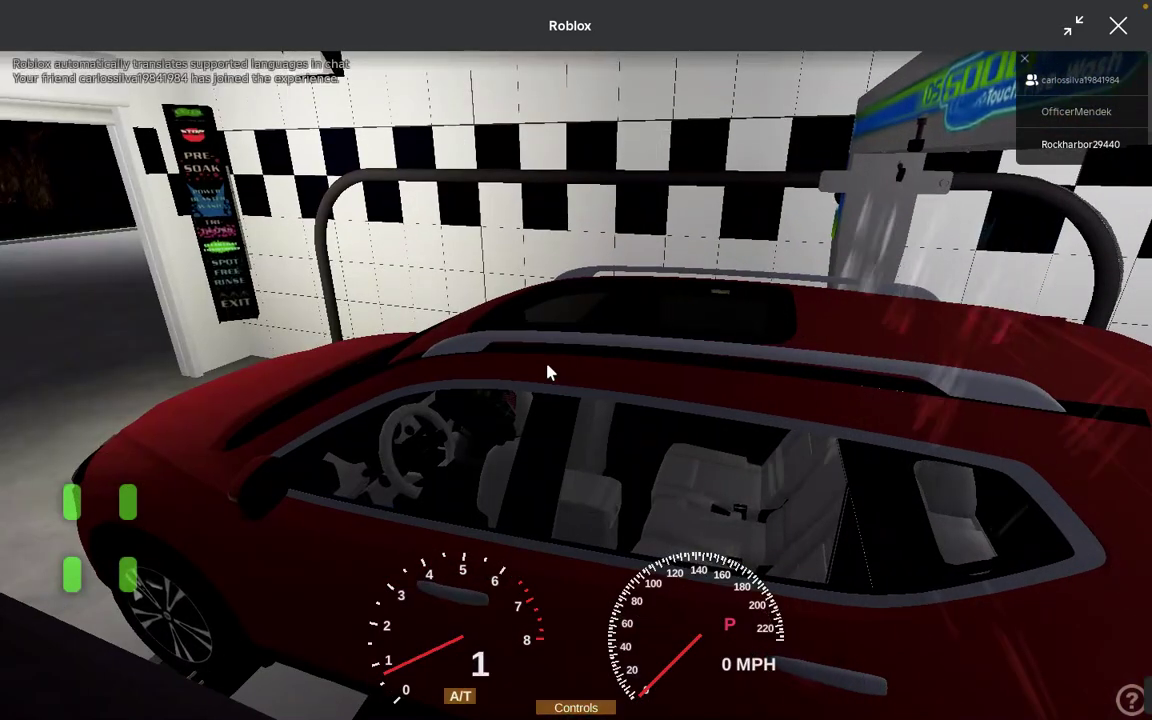
pyautogui.scroll(2, 548, 372)
pyautogui.scroll(2, 548, 372)
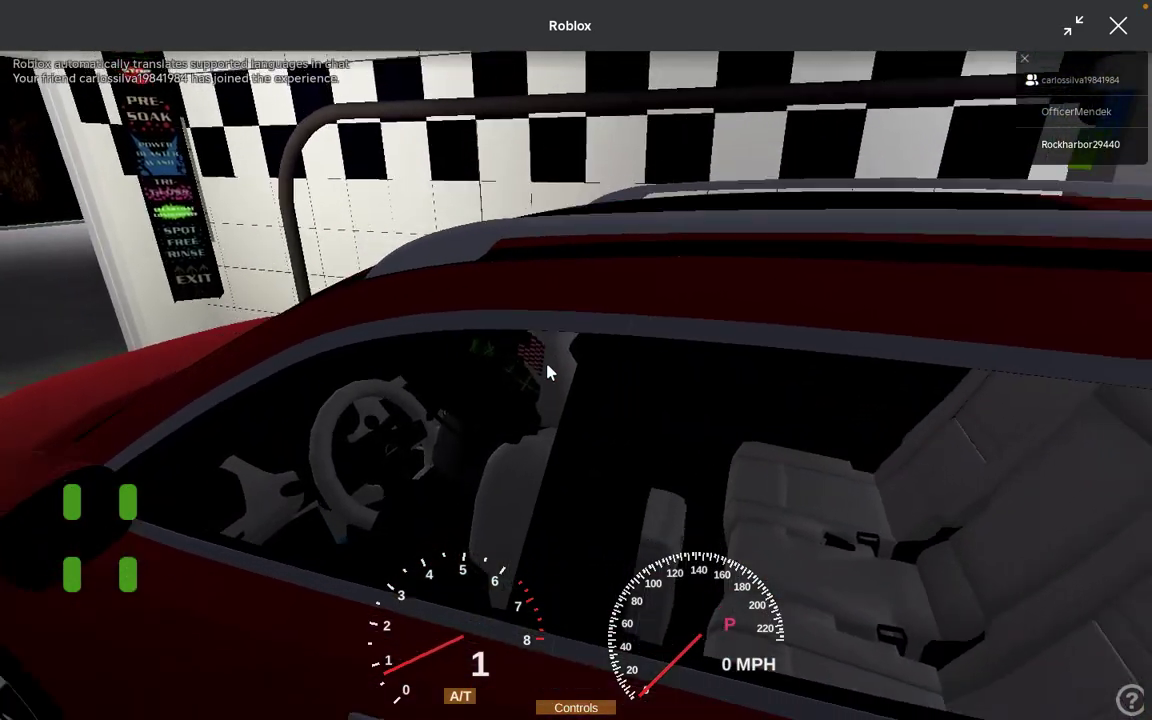
pyautogui.scroll(-3, 548, 372)
pyautogui.scroll(-1, 548, 372)
# Orbit behind the SUV's roof, then open the newly joined friend's player options
pyautogui.press('Left')
pyautogui.press('Left')
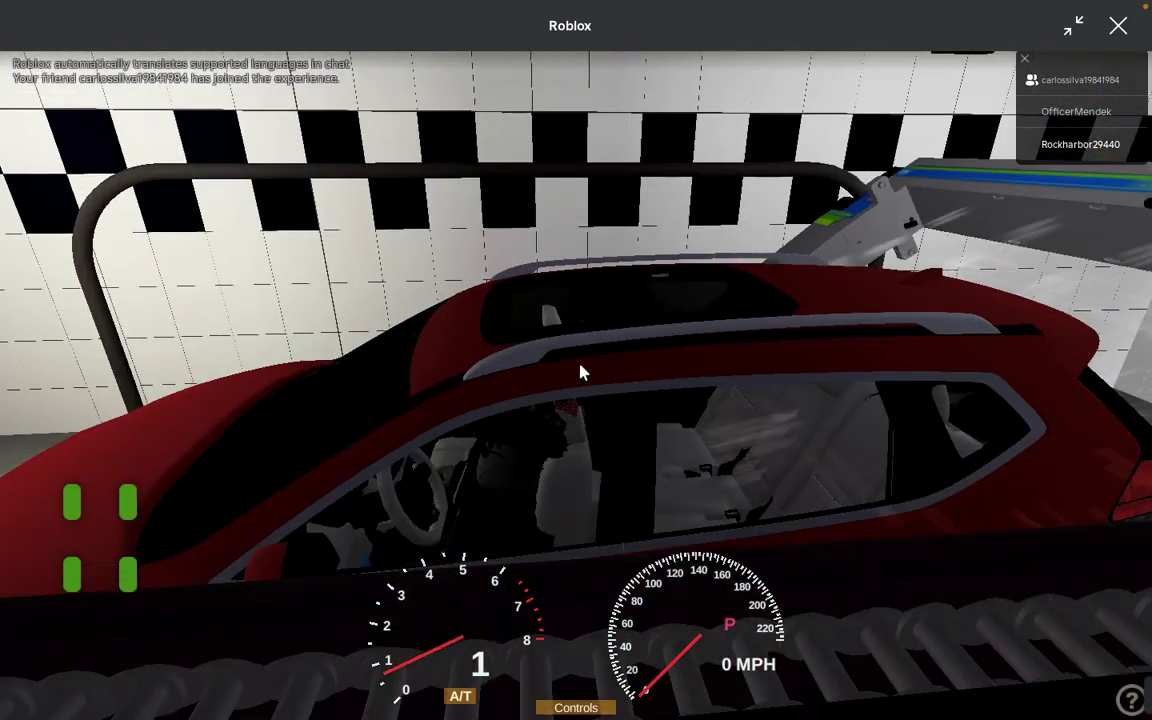
pyautogui.press('Left')
pyautogui.press('Left')
pyautogui.press('Left')
pyautogui.press('Left')
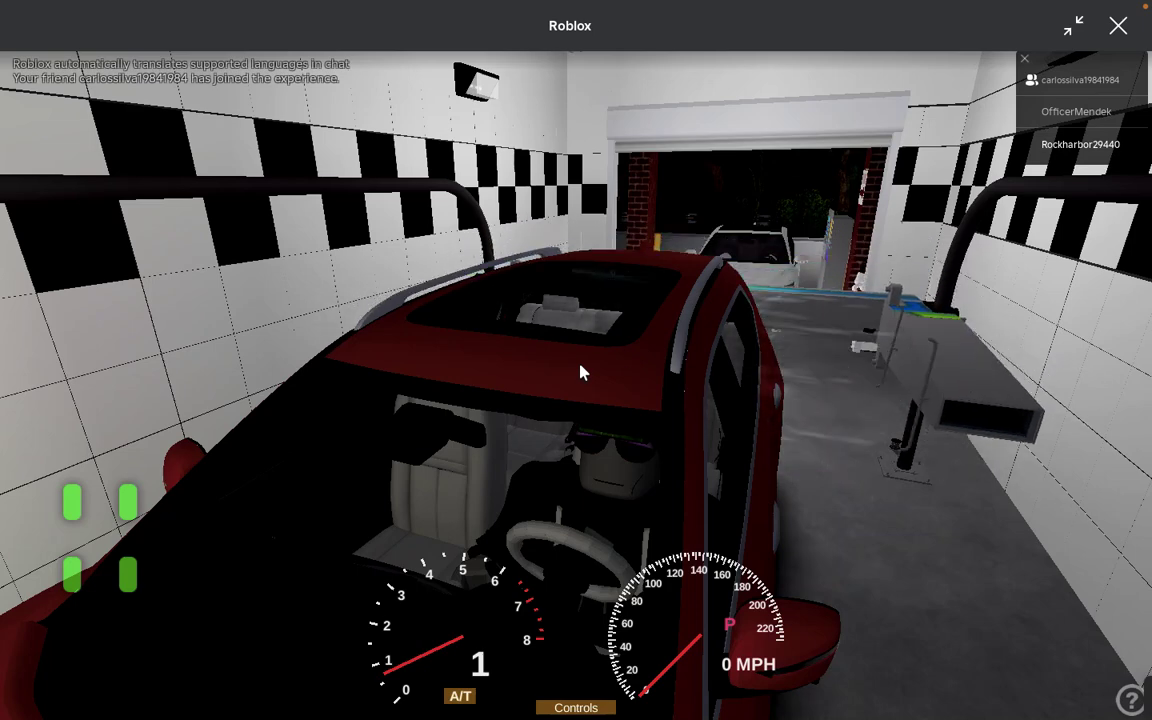
pyautogui.click(1034, 90)
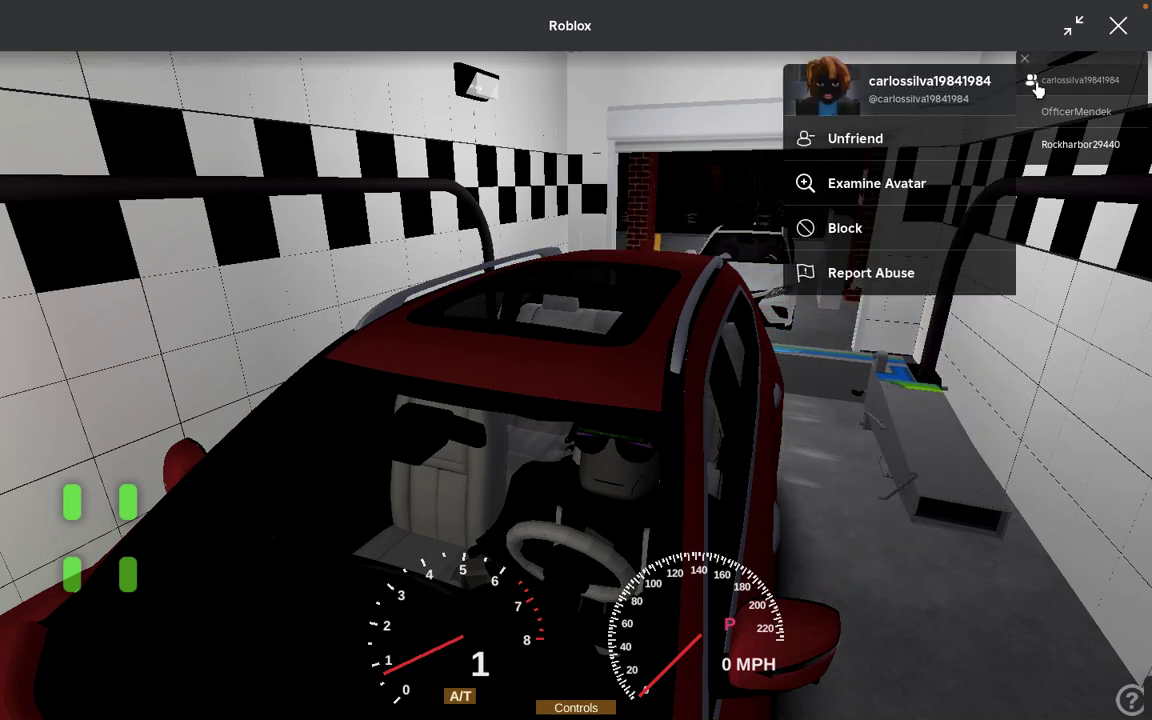
pyautogui.click(1036, 88)
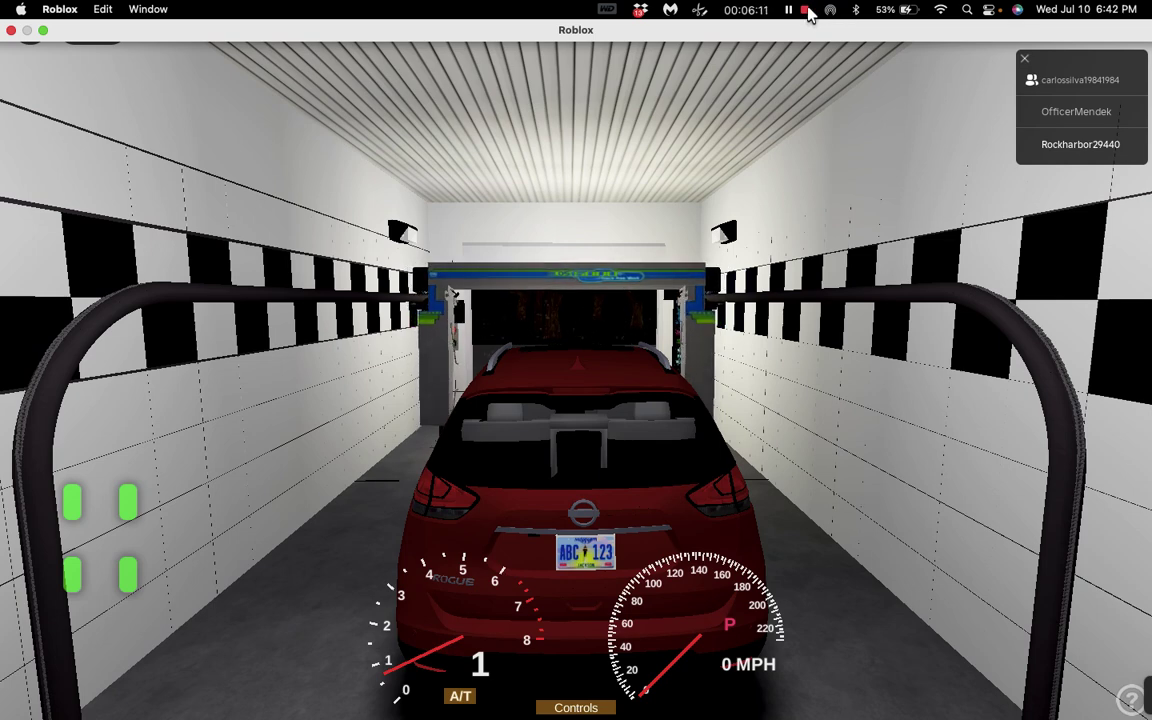
pyautogui.scroll(10, 724, 110)
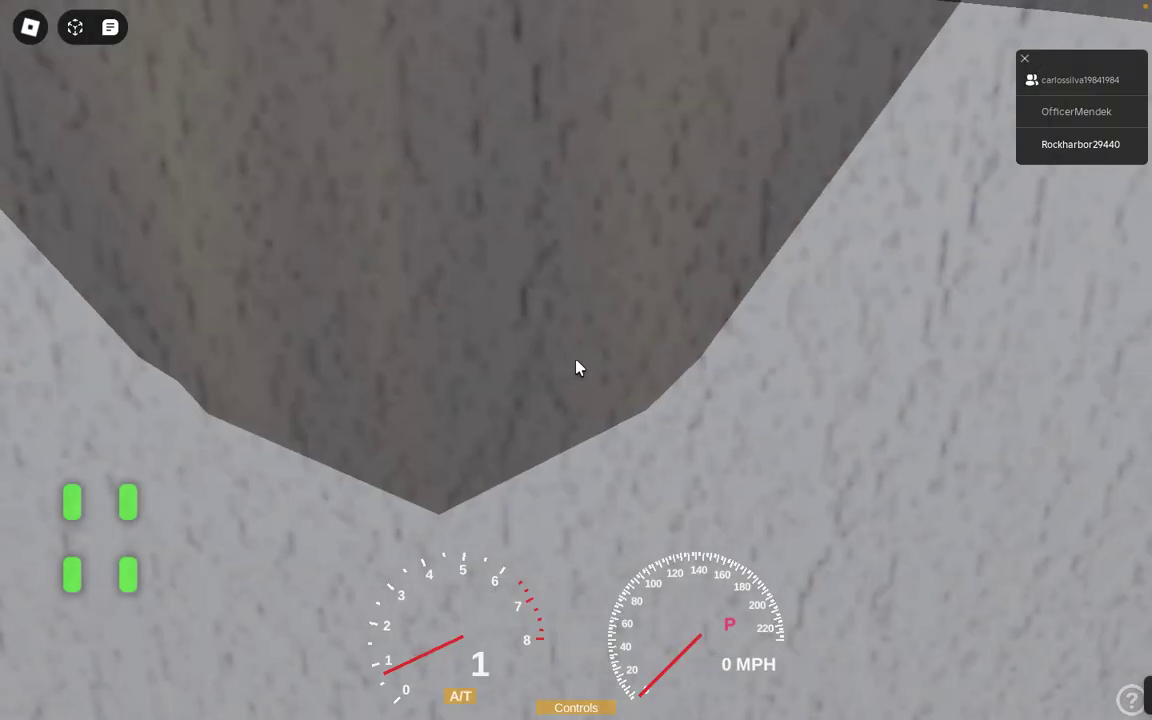
pyautogui.scroll(-5, 576, 368)
pyautogui.scroll(-5, 576, 368)
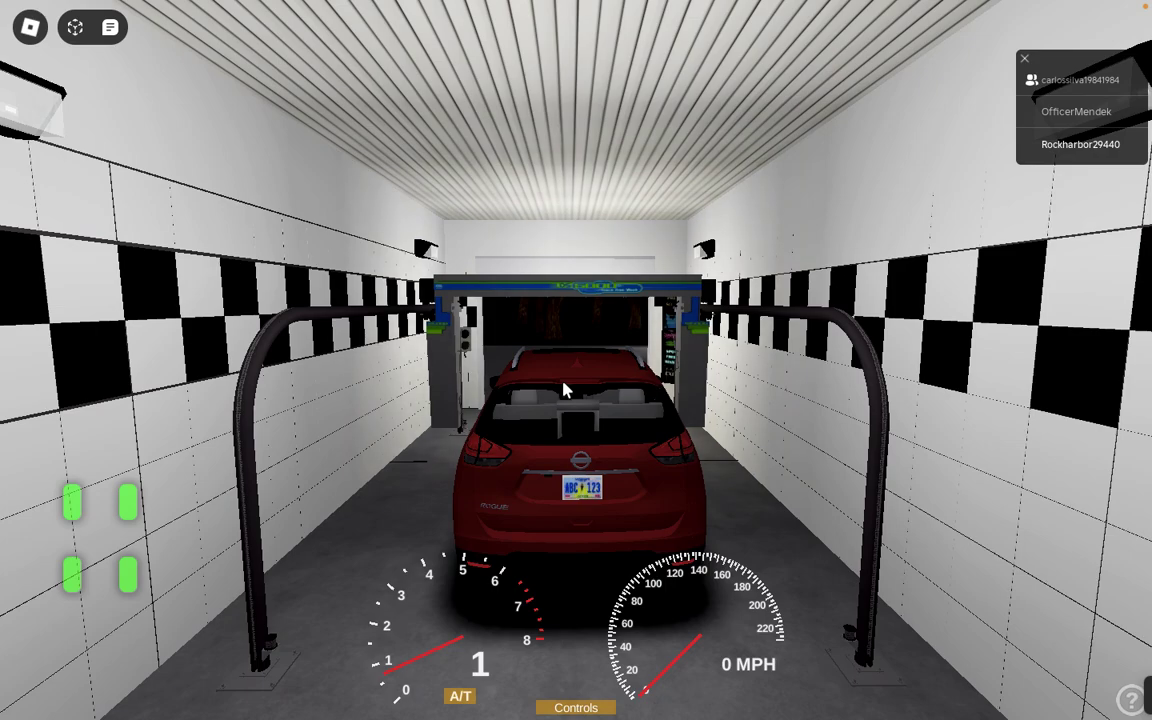
# Drive the SUV forward through the DS 5000 gantry and steer right toward the bays
pyautogui.press('s')
pyautogui.press('w')
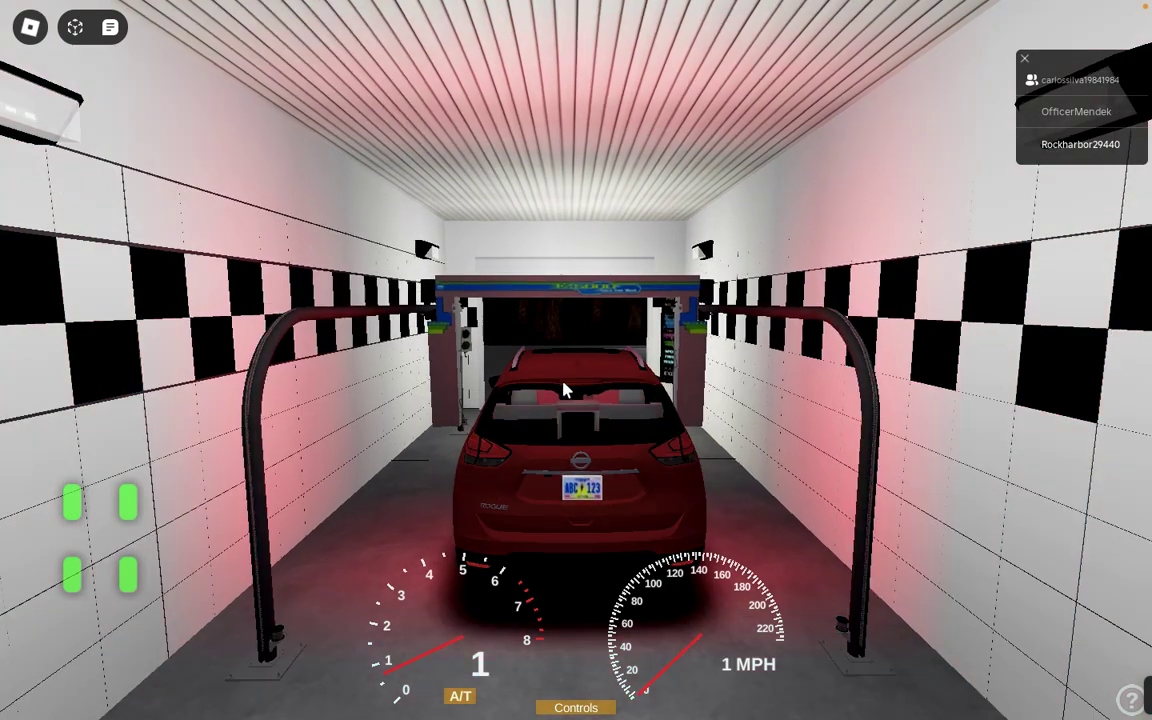
pyautogui.press('w')
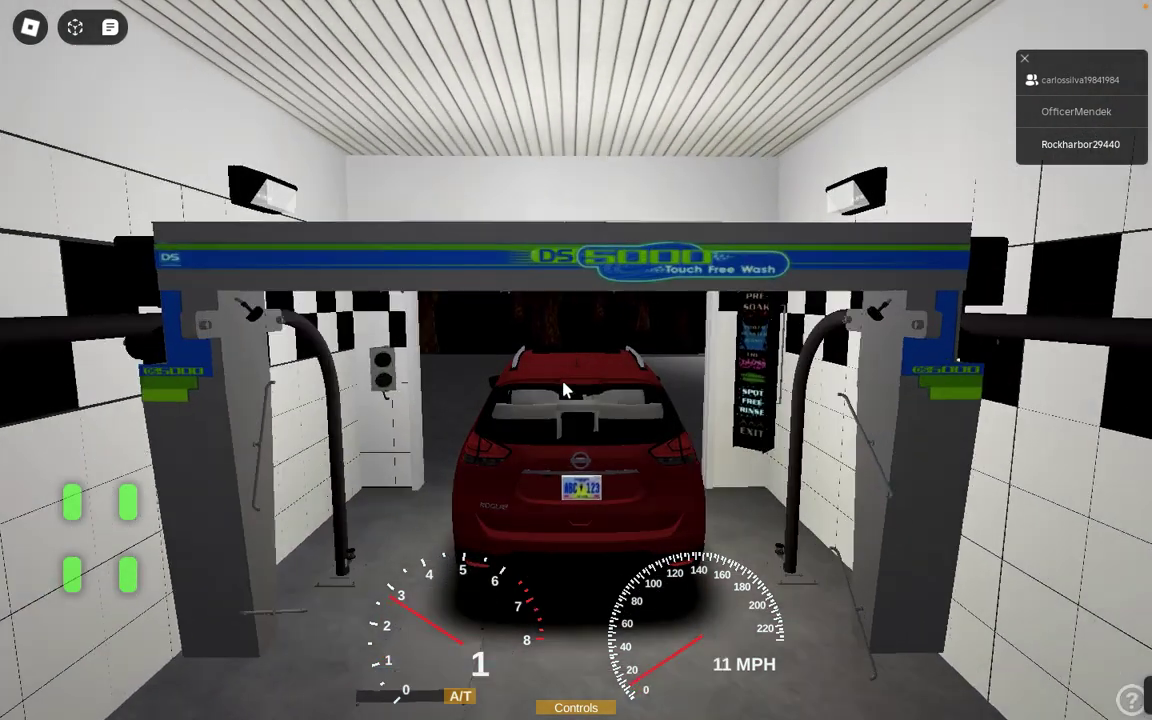
pyautogui.press('w')
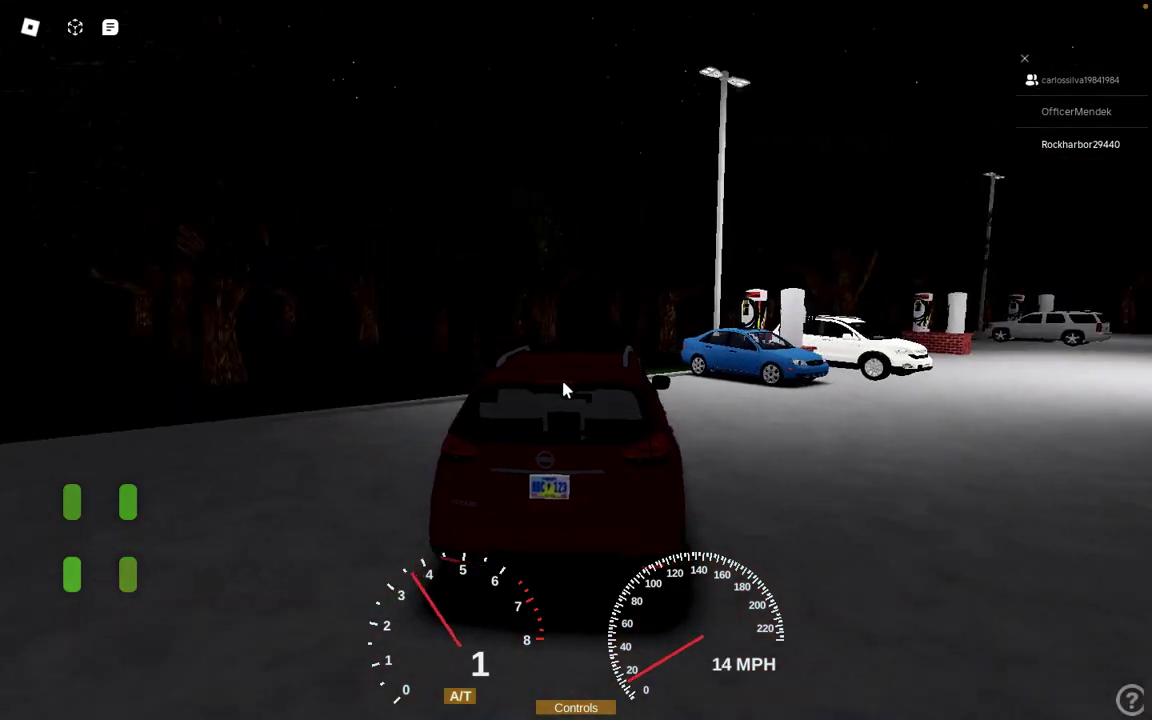
pyautogui.press('d')
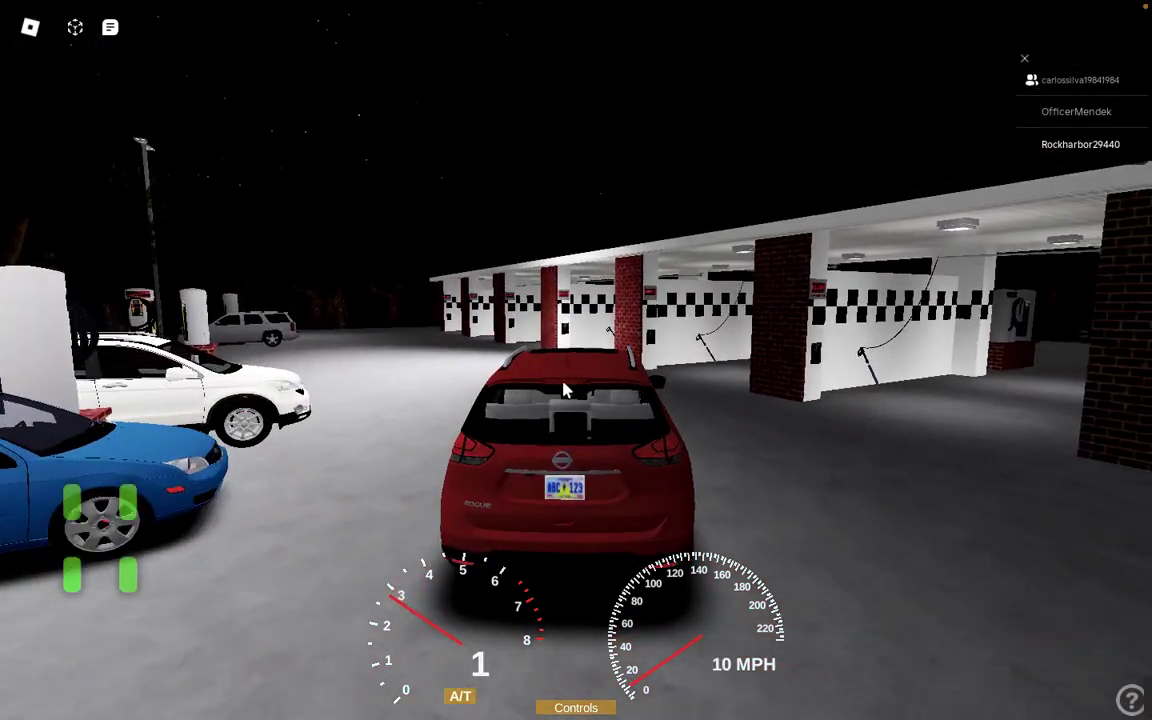
# Reverse beside the bays, pull into a wash bay, then back out and stop
pyautogui.press('s')
pyautogui.press('s')
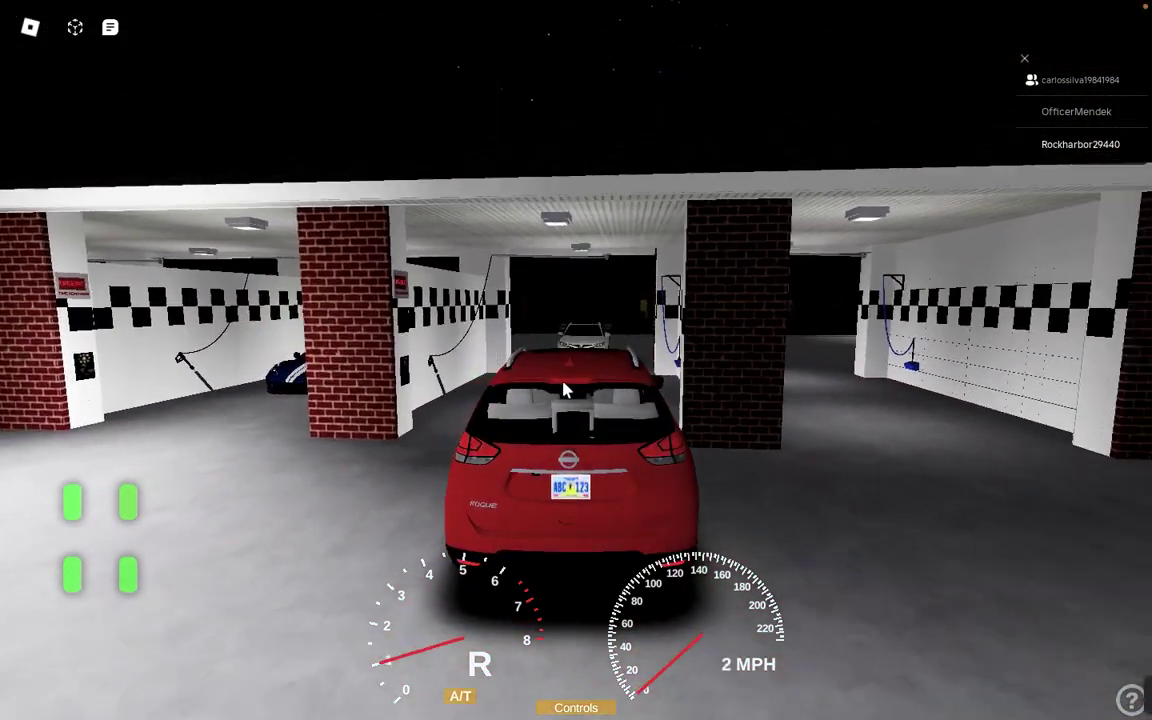
pyautogui.press('s')
pyautogui.press('w')
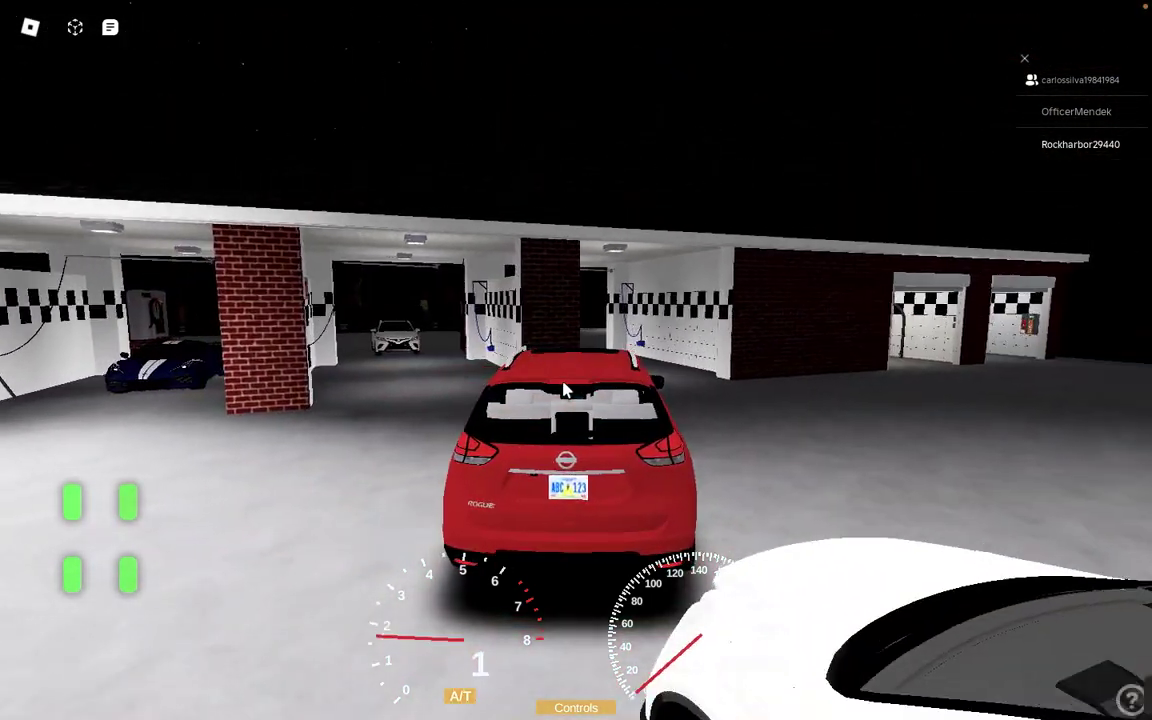
pyautogui.press('w')
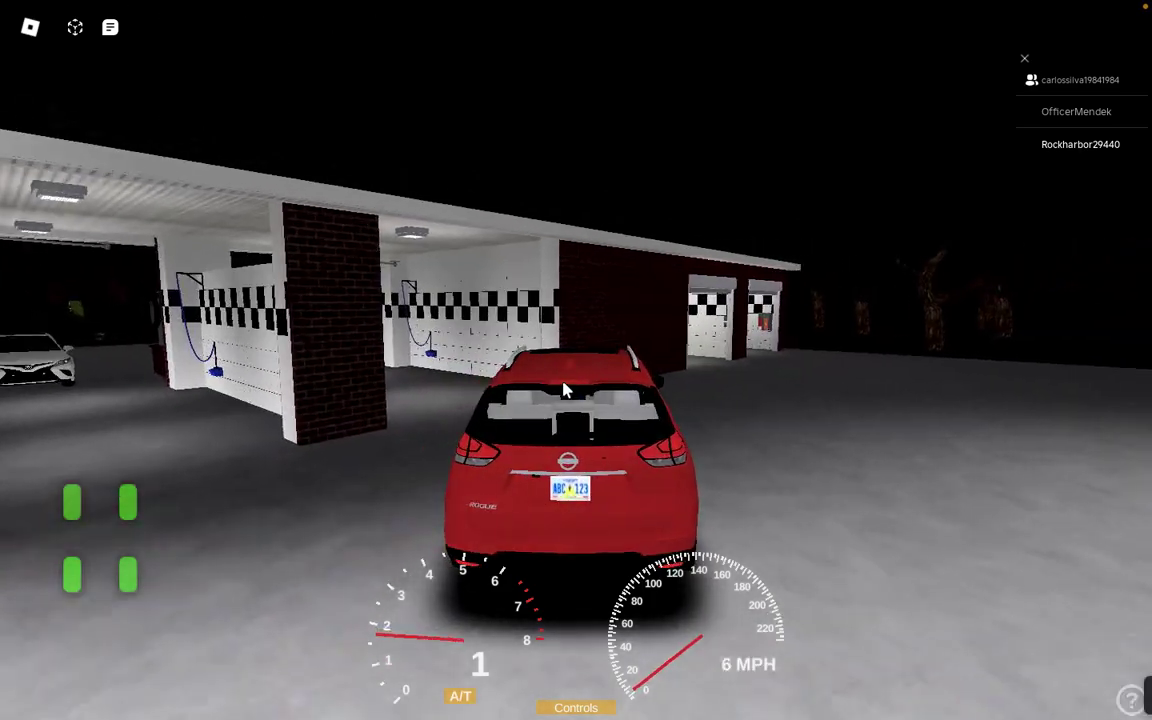
pyautogui.press('w')
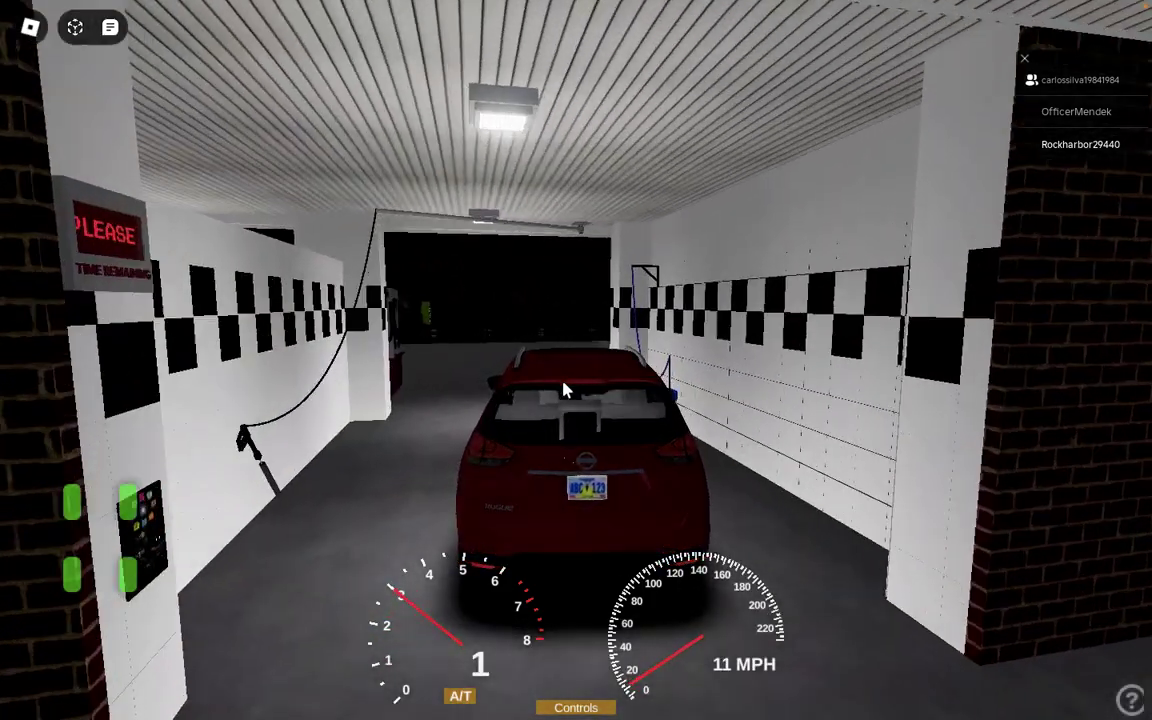
pyautogui.press('s')
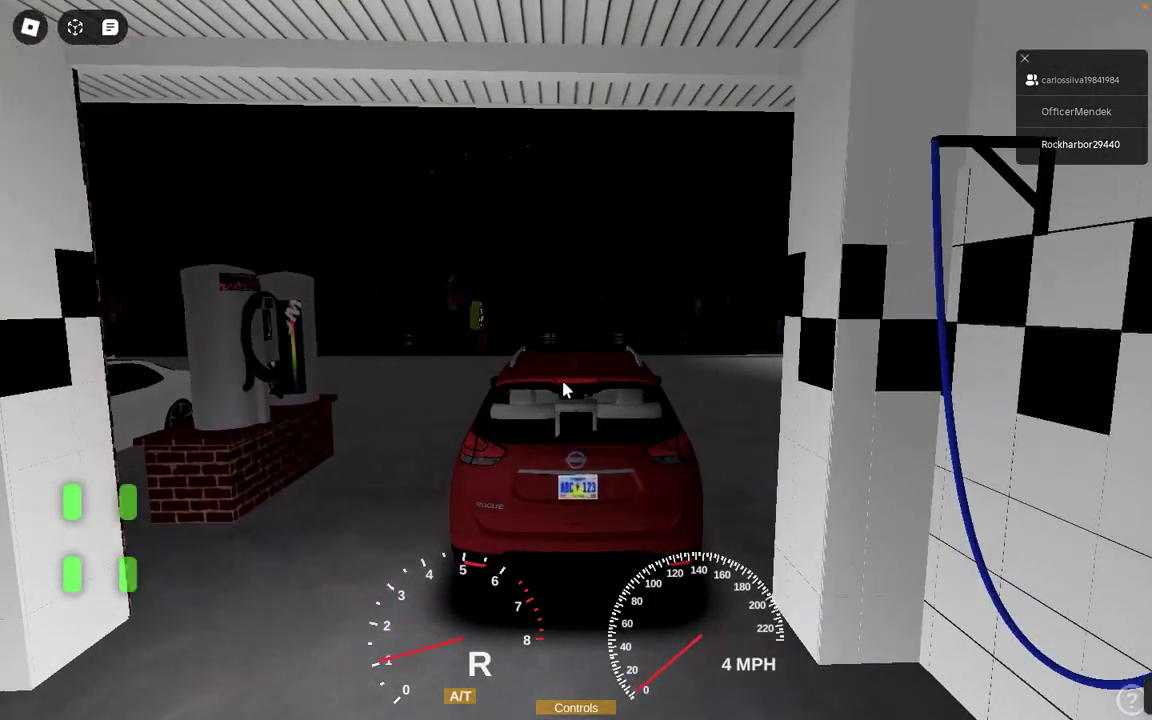